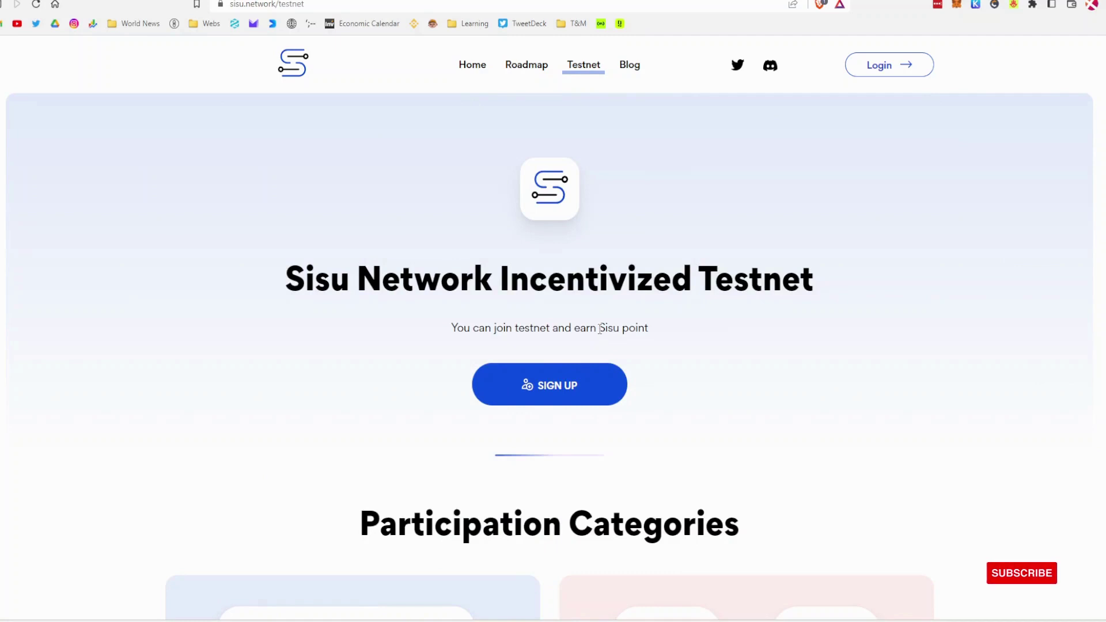
drag(599, 327, 650, 329)
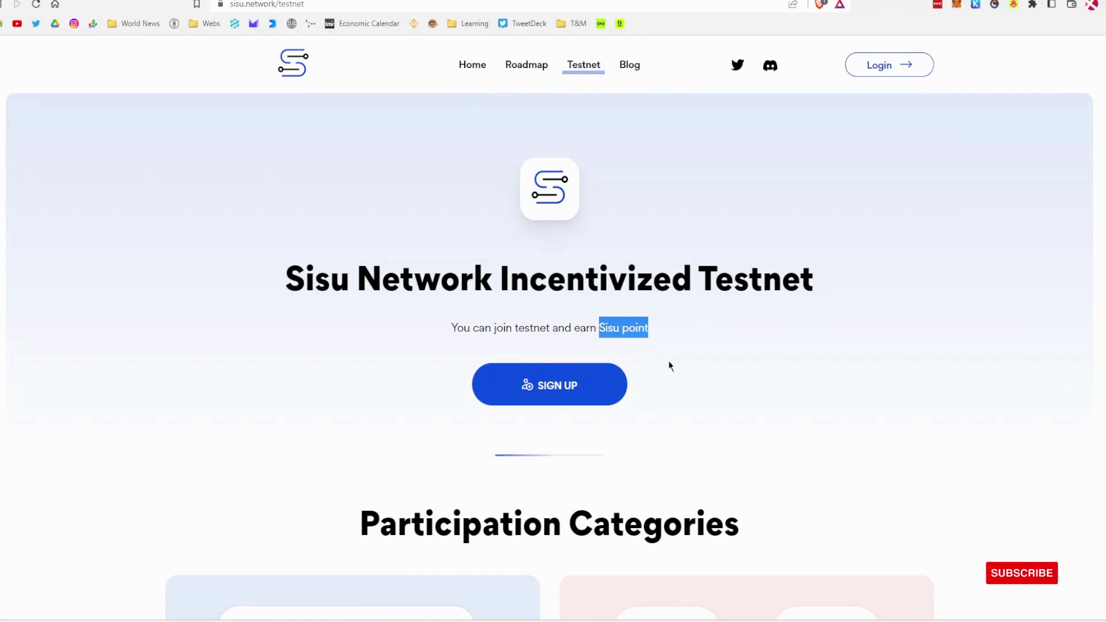
scroll(633, 461, down, 9)
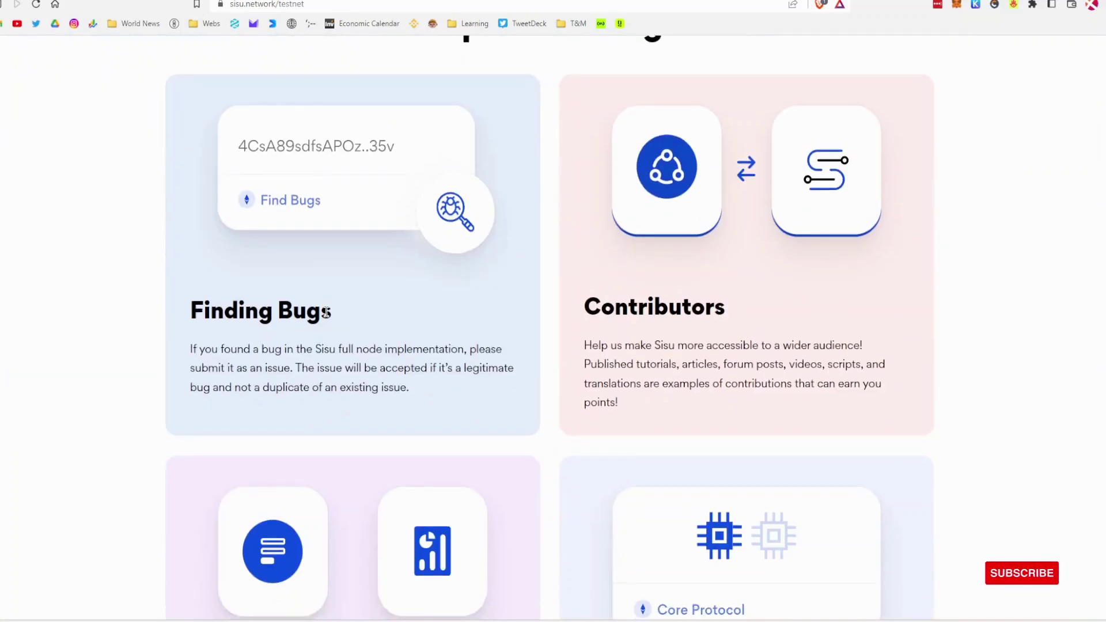
drag(331, 311, 189, 313)
click(703, 327)
drag(582, 307, 790, 334)
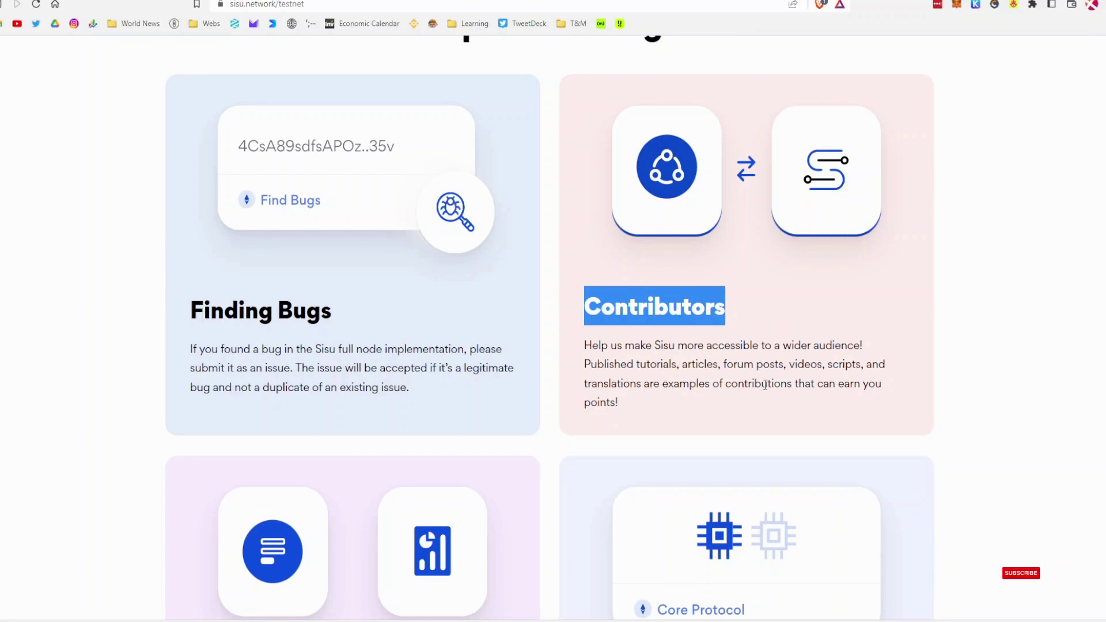
scroll(765, 388, down, 3)
scroll(765, 388, down, 2)
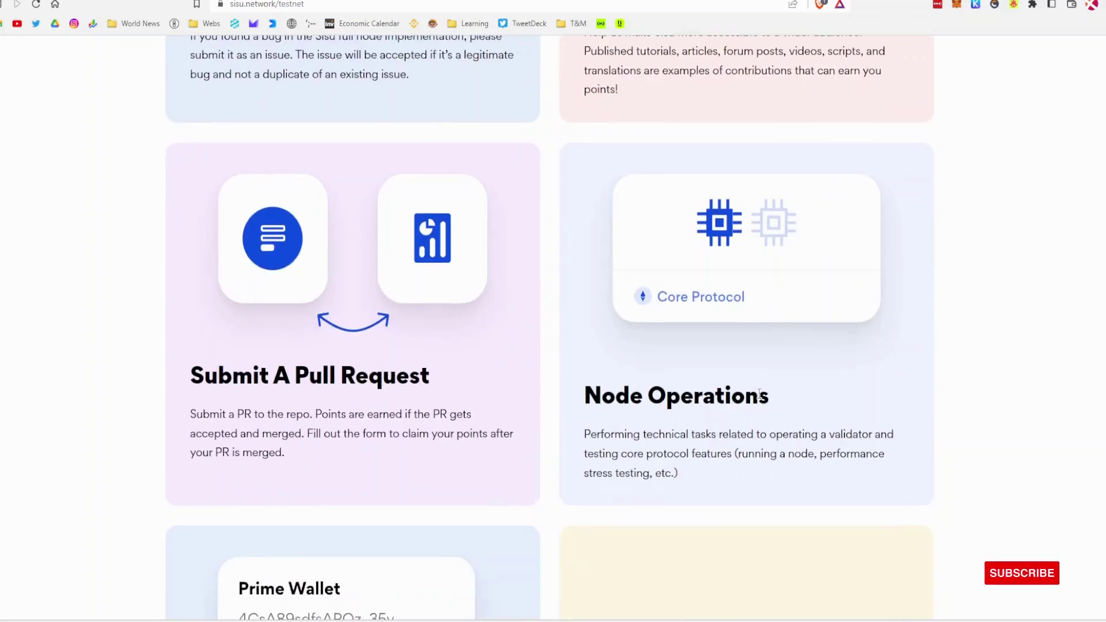
scroll(761, 397, down, 2)
drag(768, 270, 559, 270)
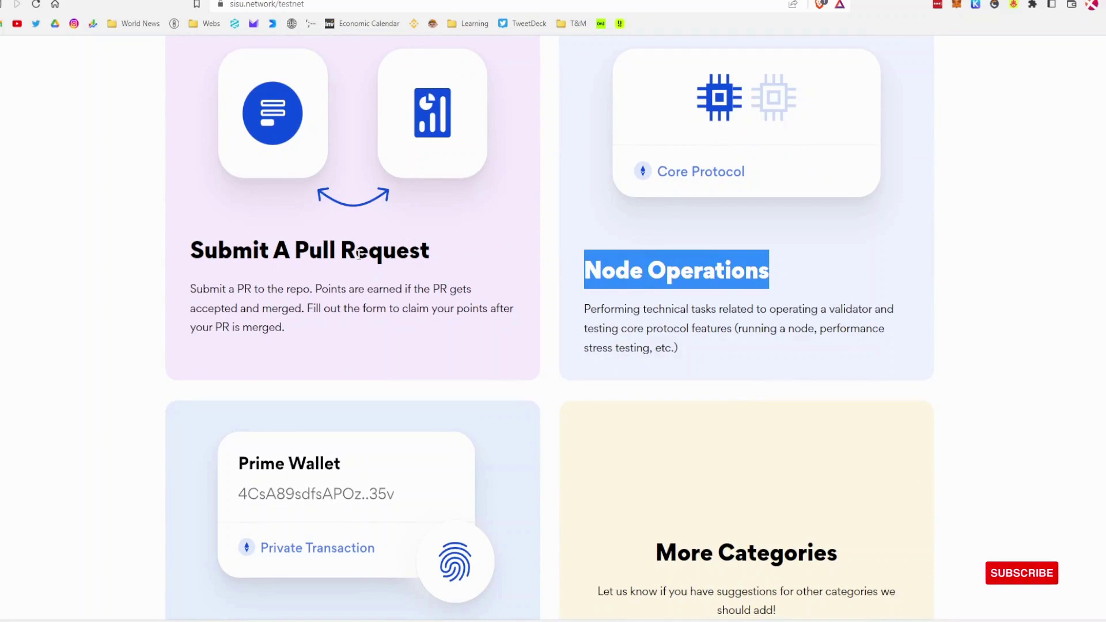
drag(189, 256, 443, 259)
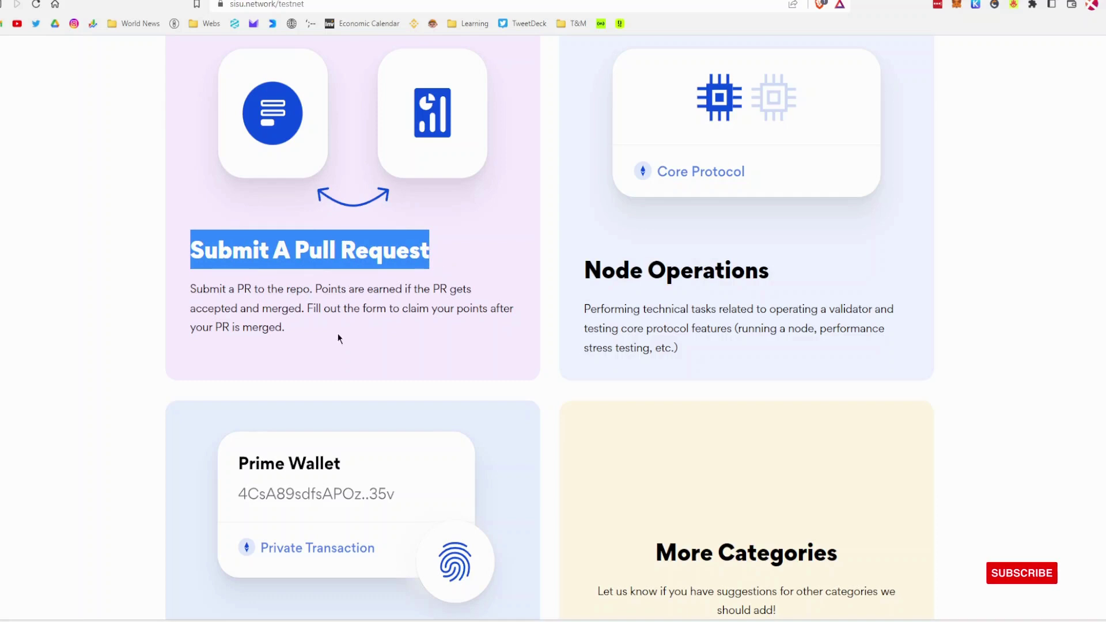
click(235, 250)
drag(181, 250, 476, 254)
click(492, 253)
scroll(437, 323, down, 1)
scroll(437, 326, down, 3)
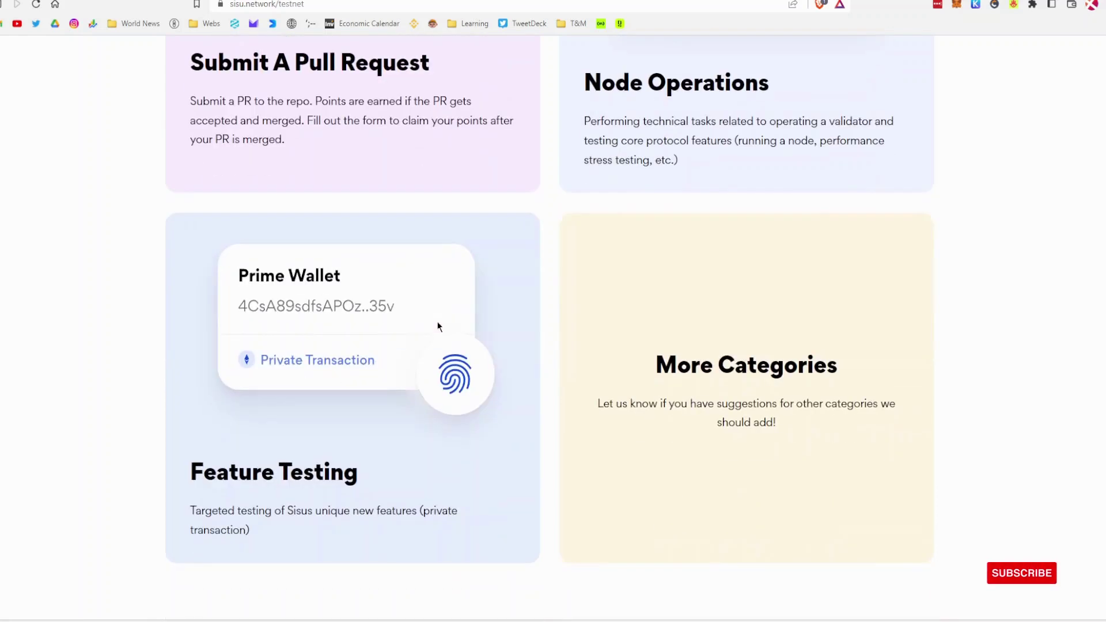
scroll(437, 327, down, 2)
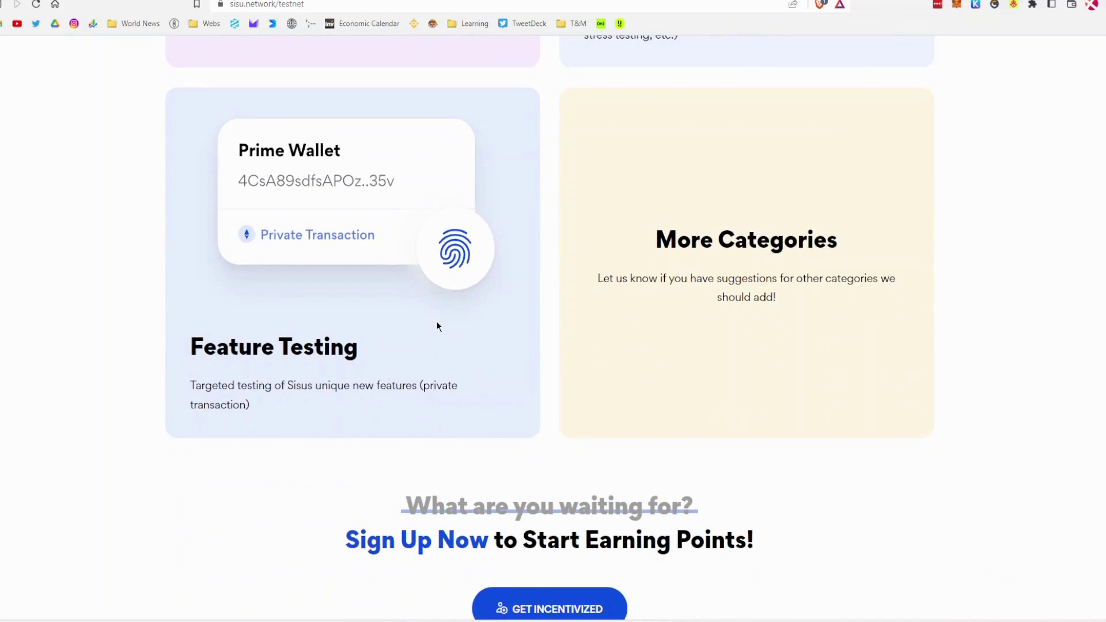
scroll(81, 315, up, 14)
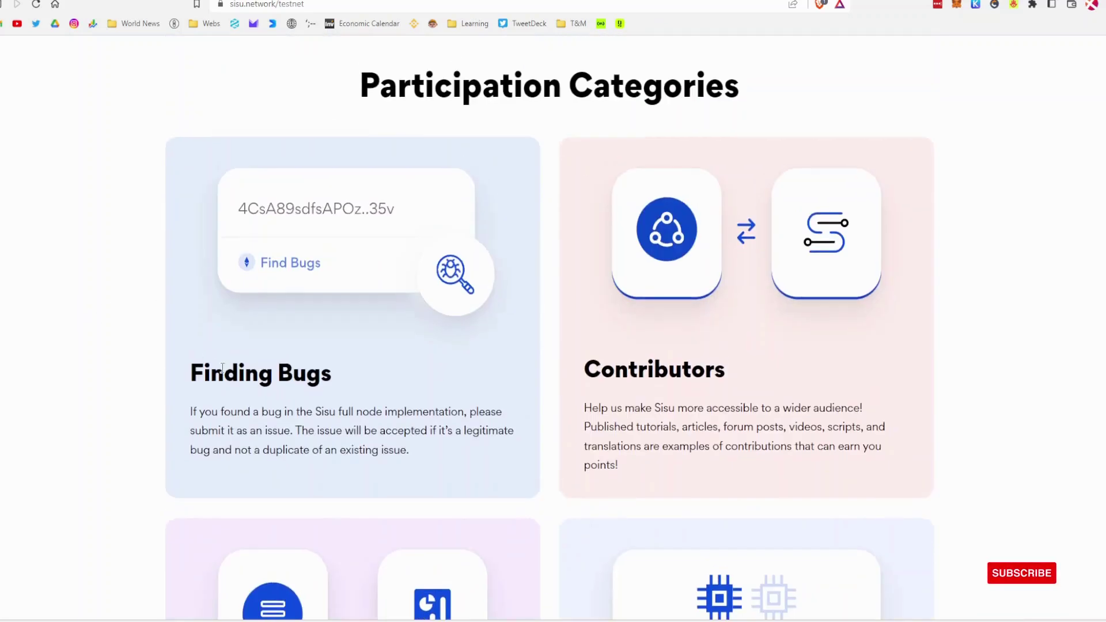
scroll(256, 385, up, 1)
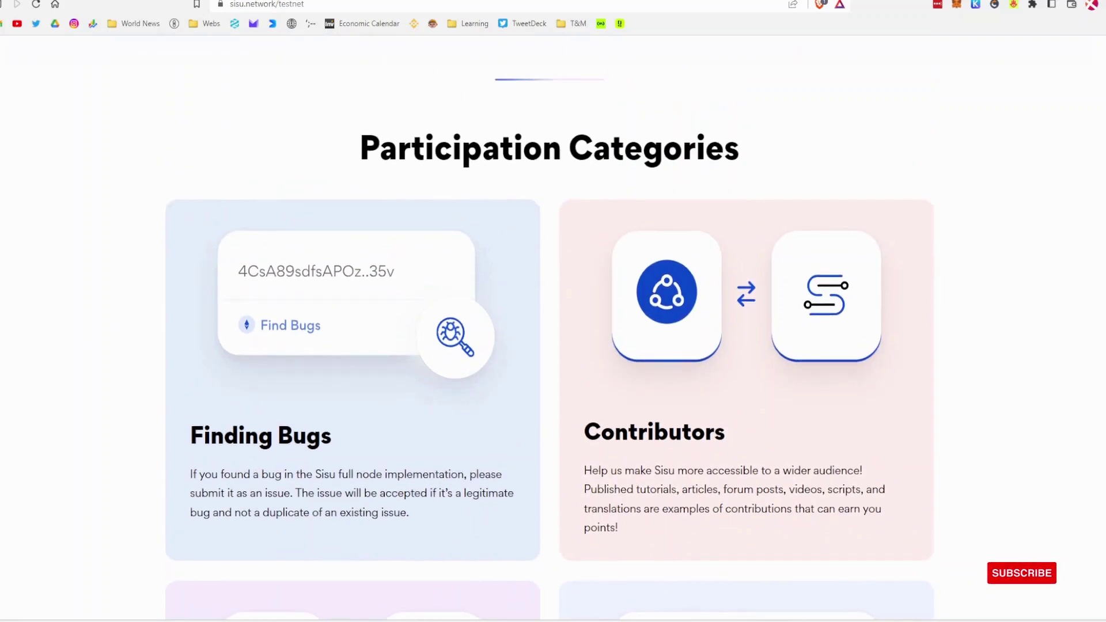
key(ctrl+Tab)
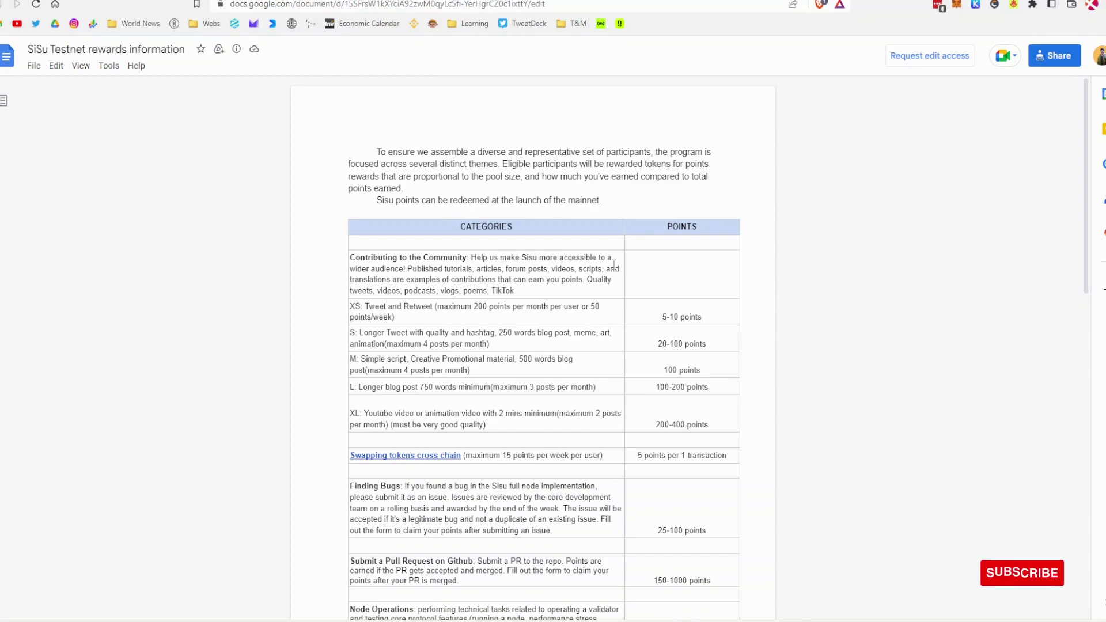
Step: Scroll through the rewards points table, covering Node Operations and the Sisu Pioneer reward
scroll(529, 326, down, 5)
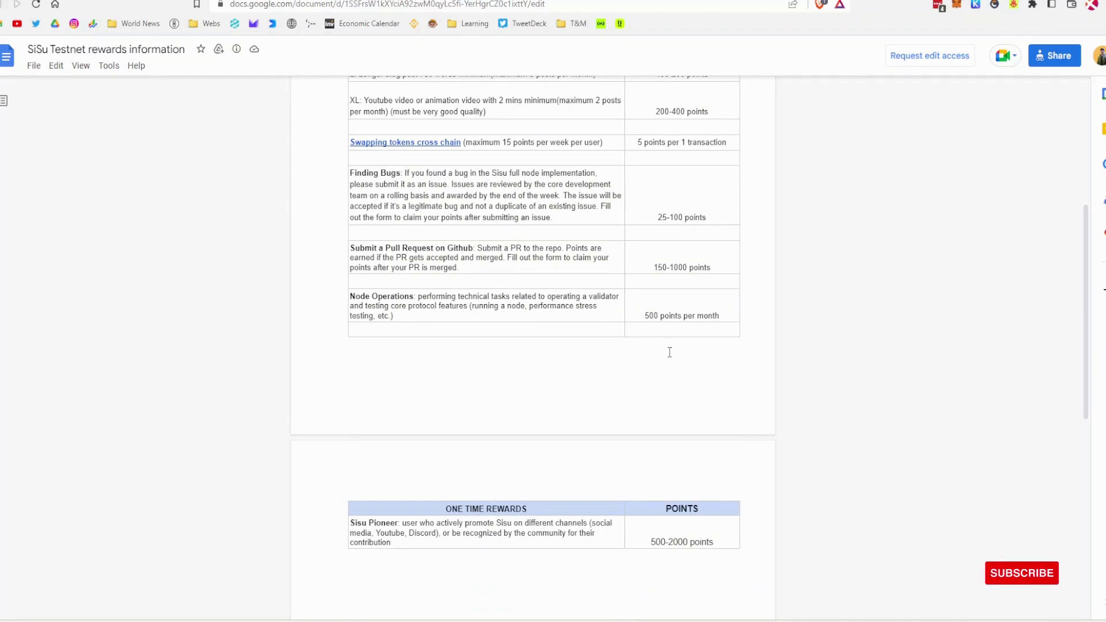
scroll(669, 352, up, 4)
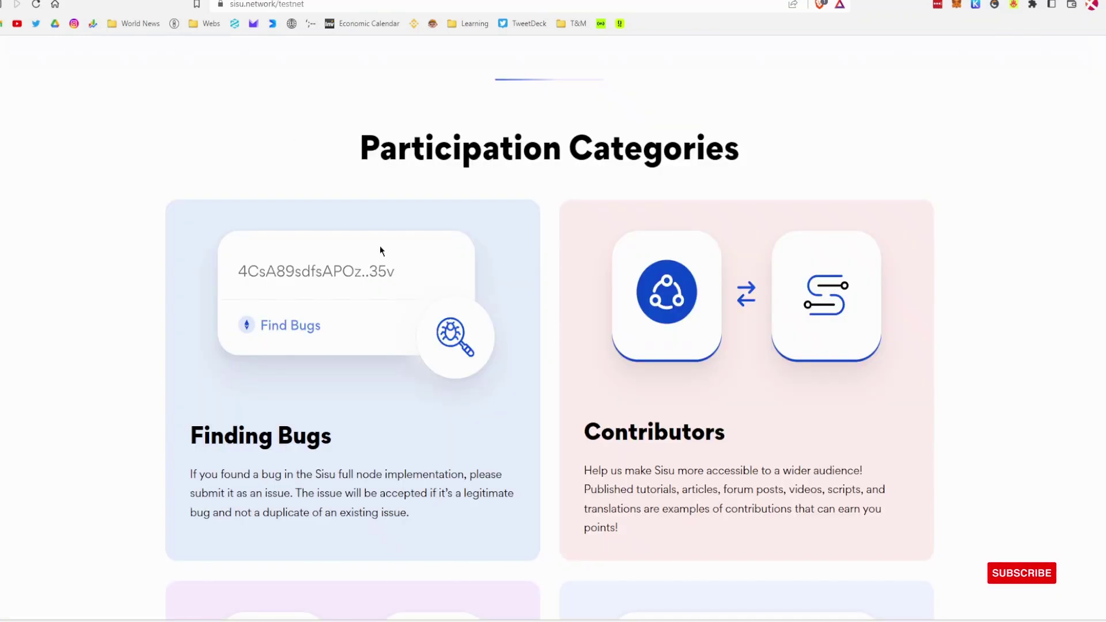
Step: Bring up the blank 'Register to Sisu Network Leader Board' form from the testnet page
scroll(619, 379, down, 10)
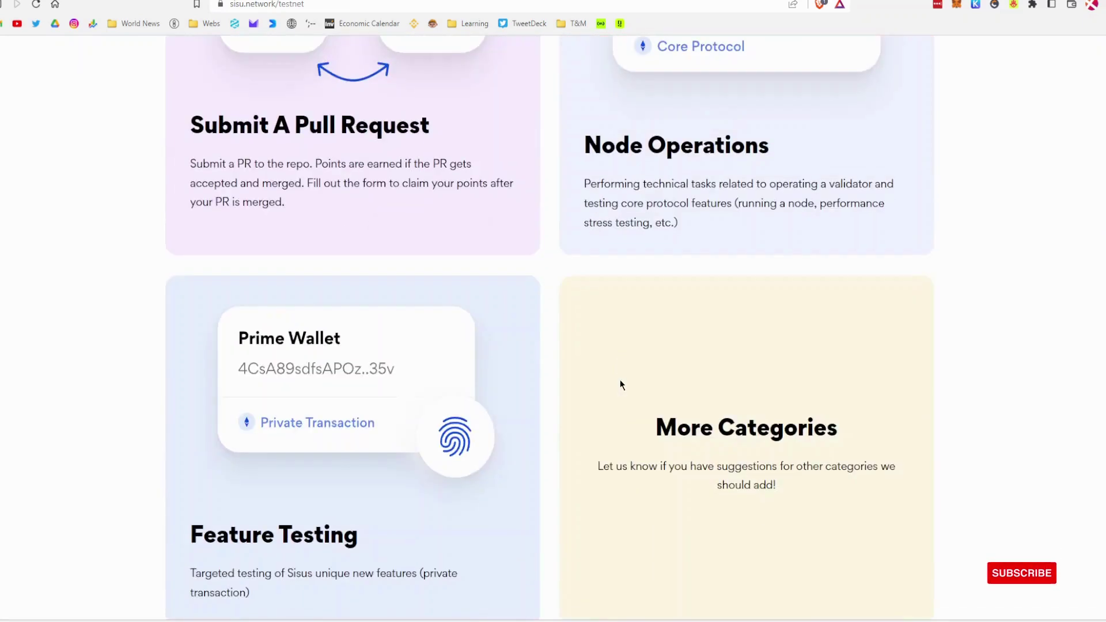
scroll(619, 385, up, 20)
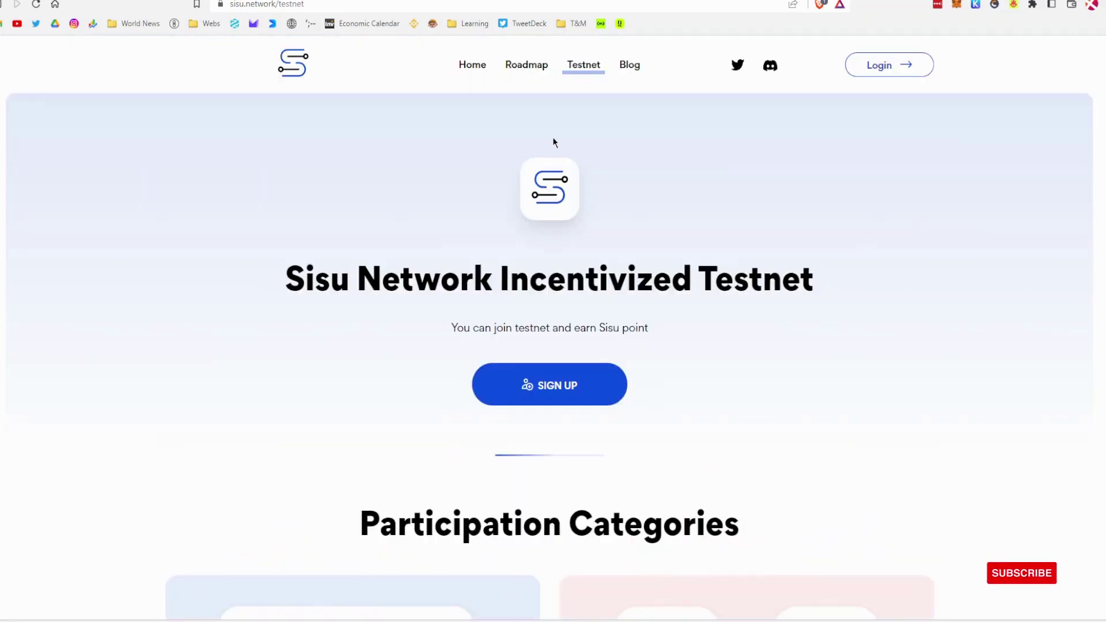
click(548, 384)
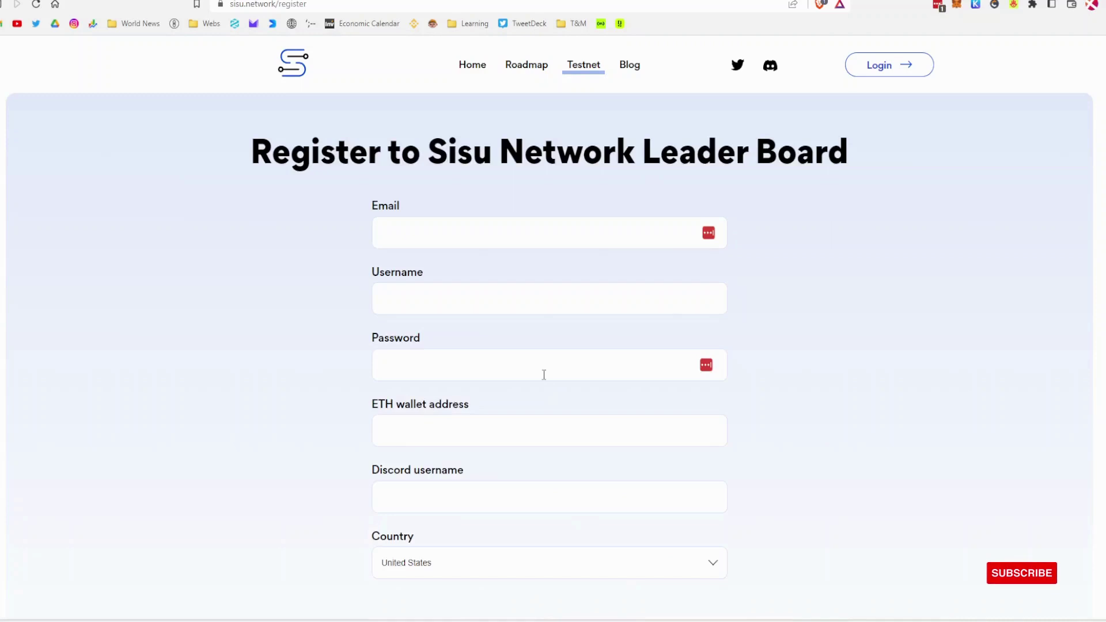
scroll(541, 320, down, 4)
scroll(541, 320, up, 5)
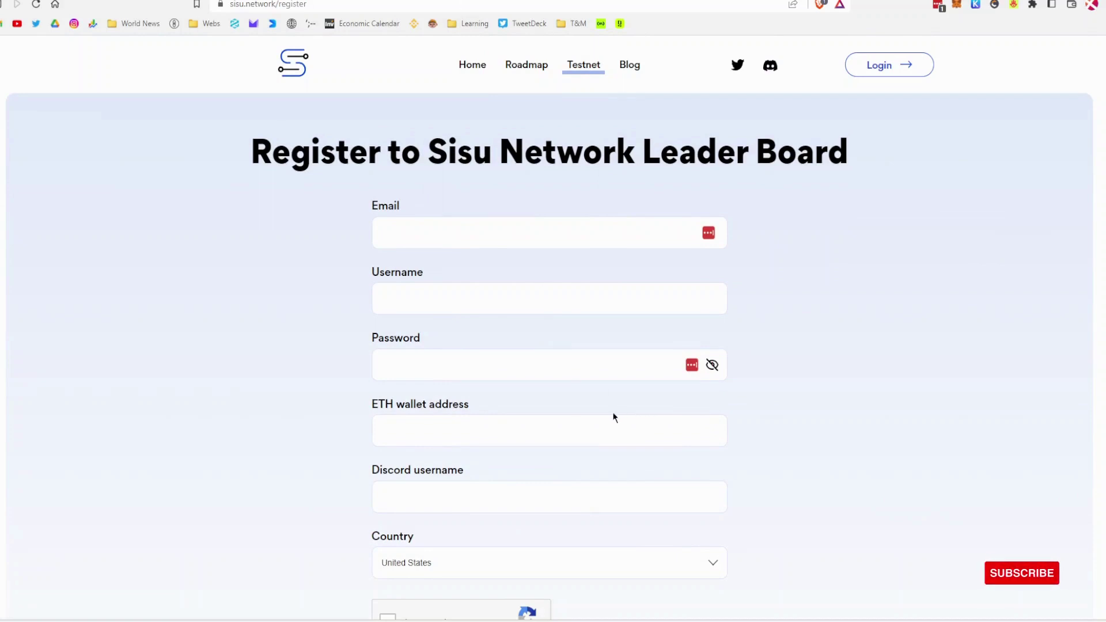
Step: Fill the Email and Username fields from saved autofill suggestions
click(509, 246)
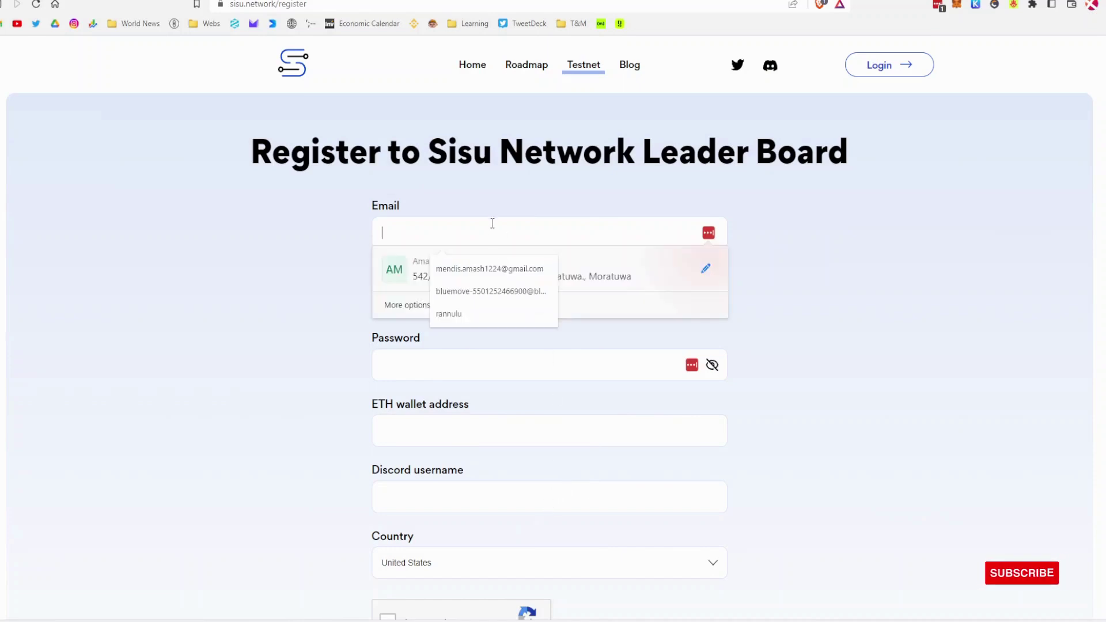
click(489, 261)
click(464, 308)
text(icx)
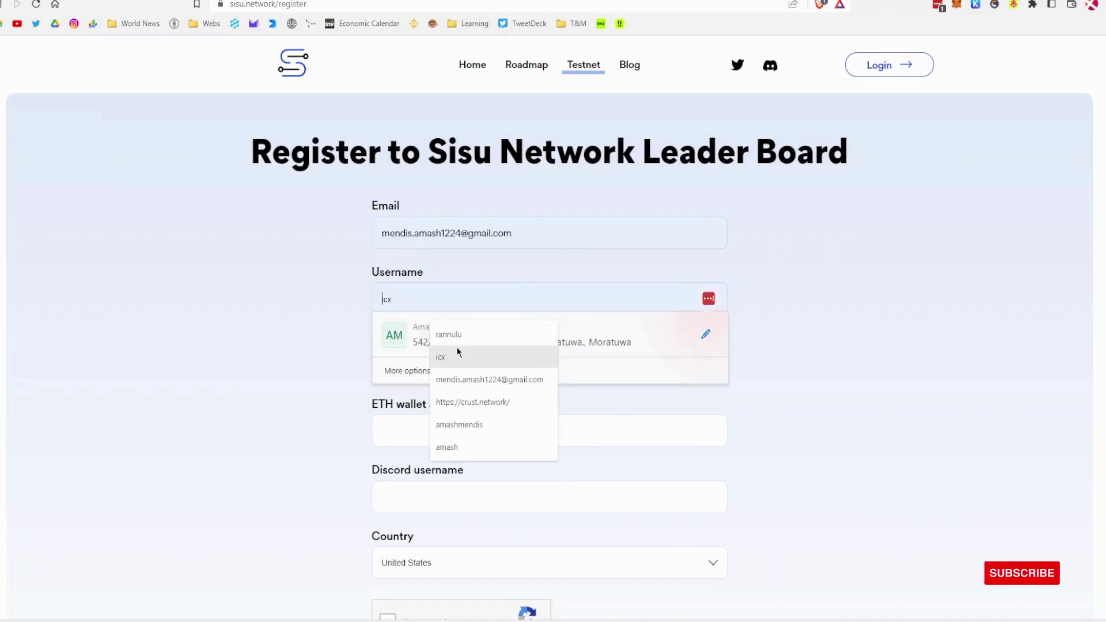
click(457, 352)
double_click(407, 300)
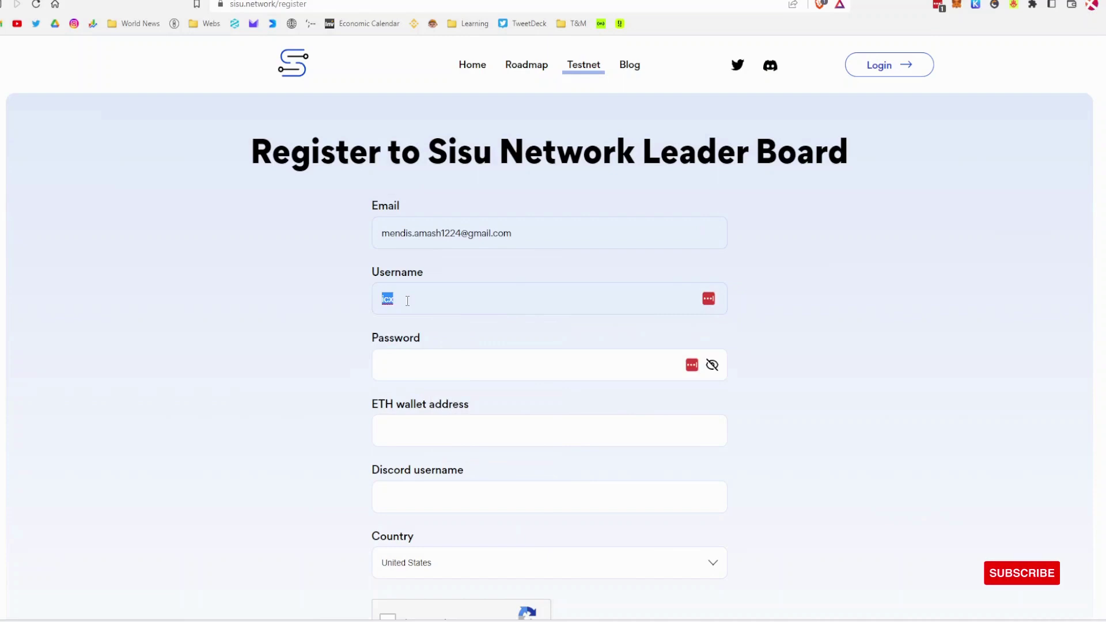
key(BackSpace)
click(448, 333)
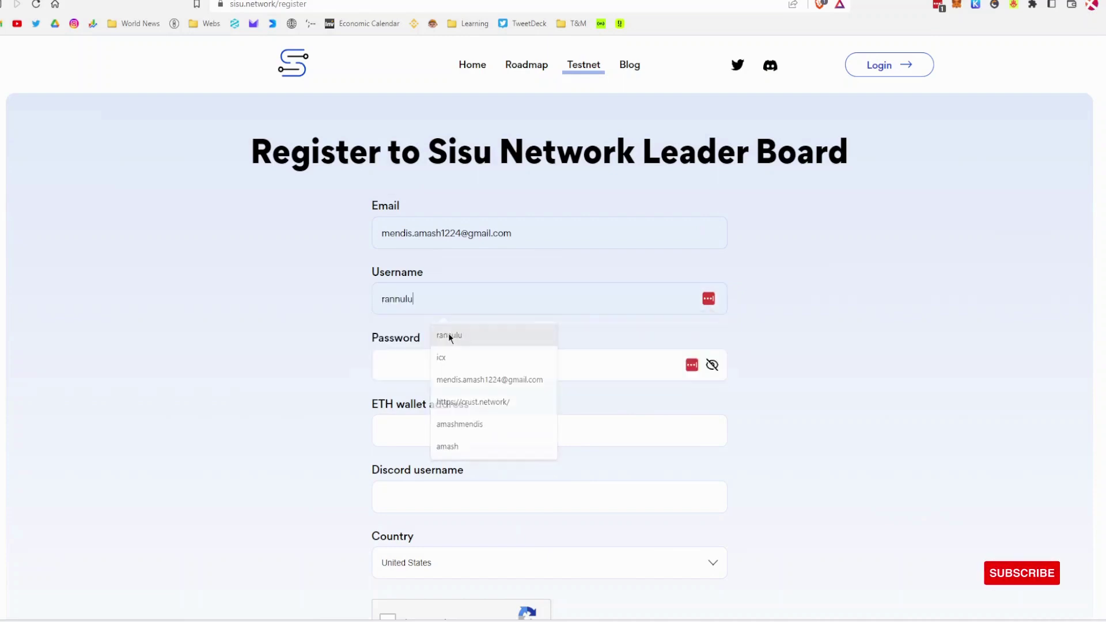
Step: Enter the account password in the Password field
click(436, 365)
click(323, 374)
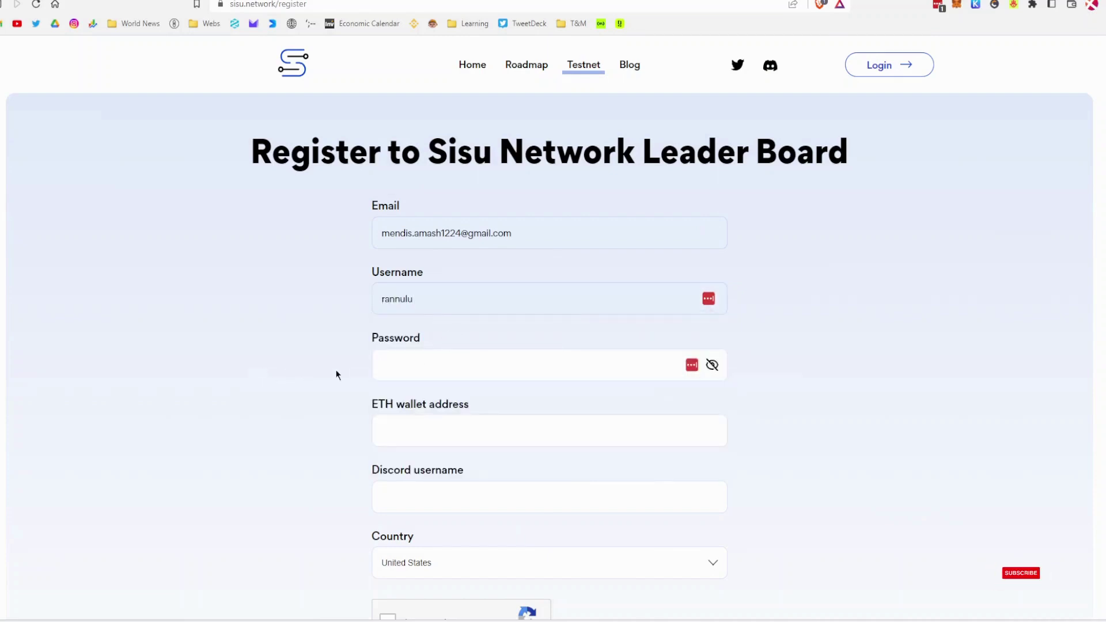
click(442, 366)
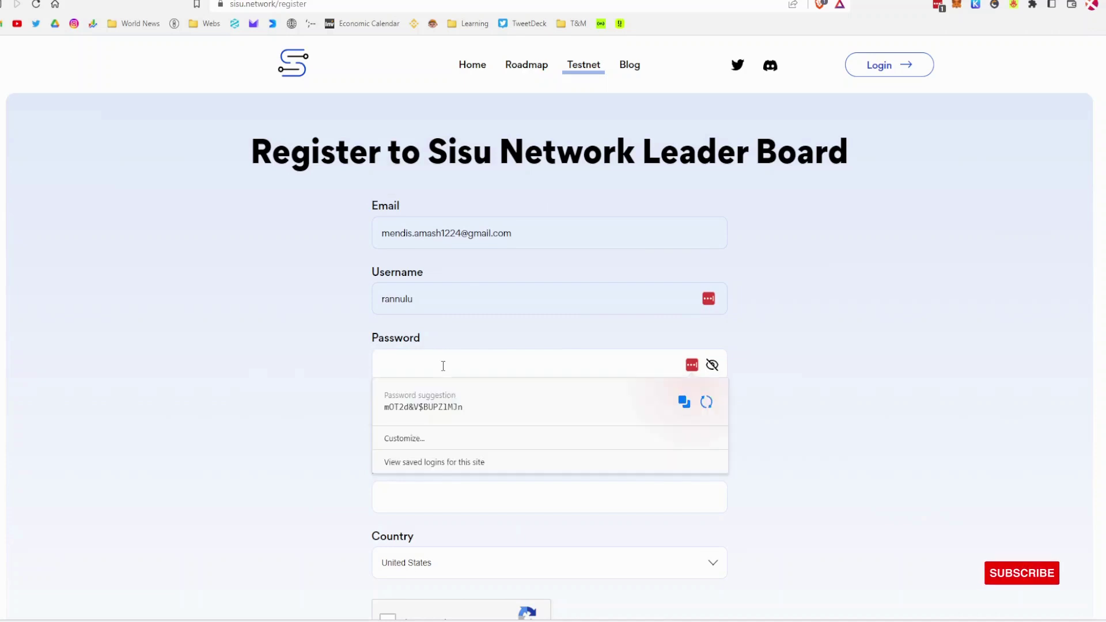
text(•••••••••)
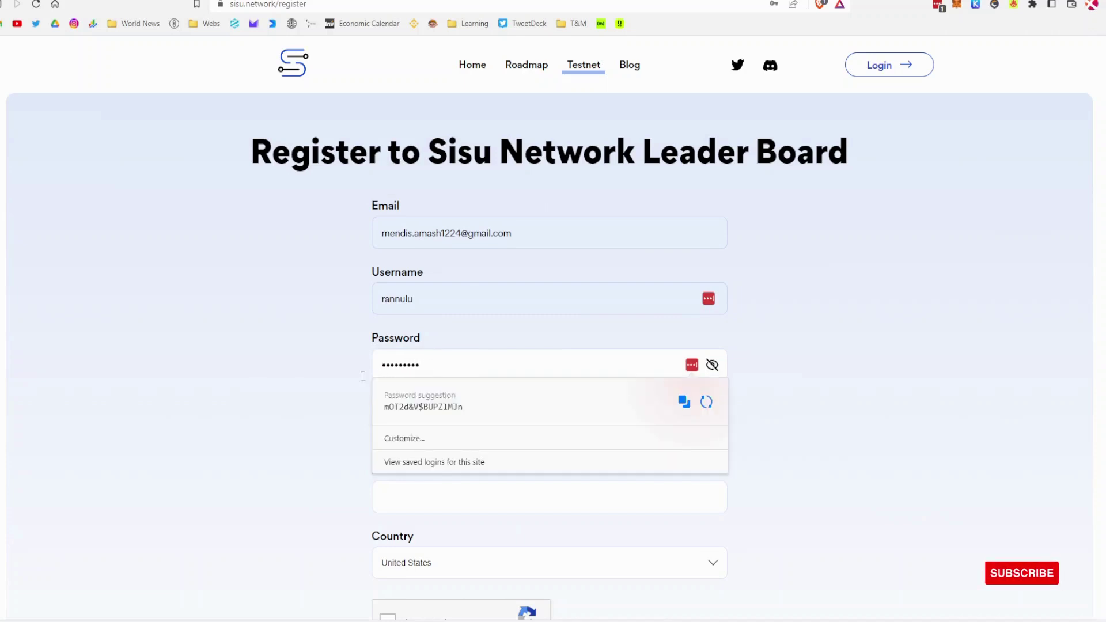
click(363, 375)
Step: Enter the Discord username and choose Sri Lanka as the country
click(479, 435)
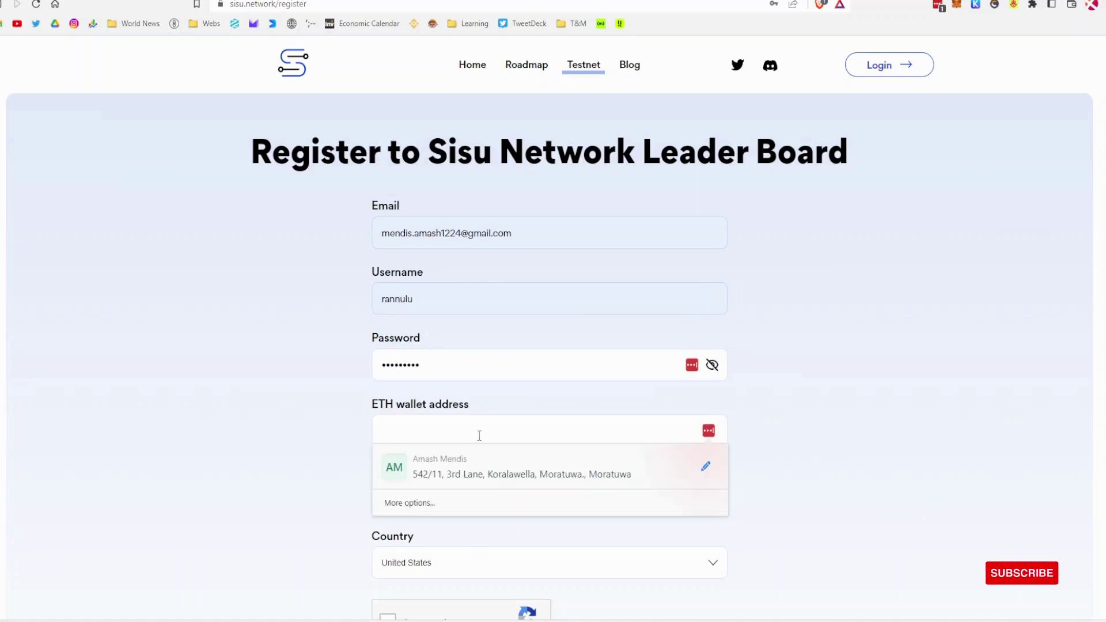
click(959, 410)
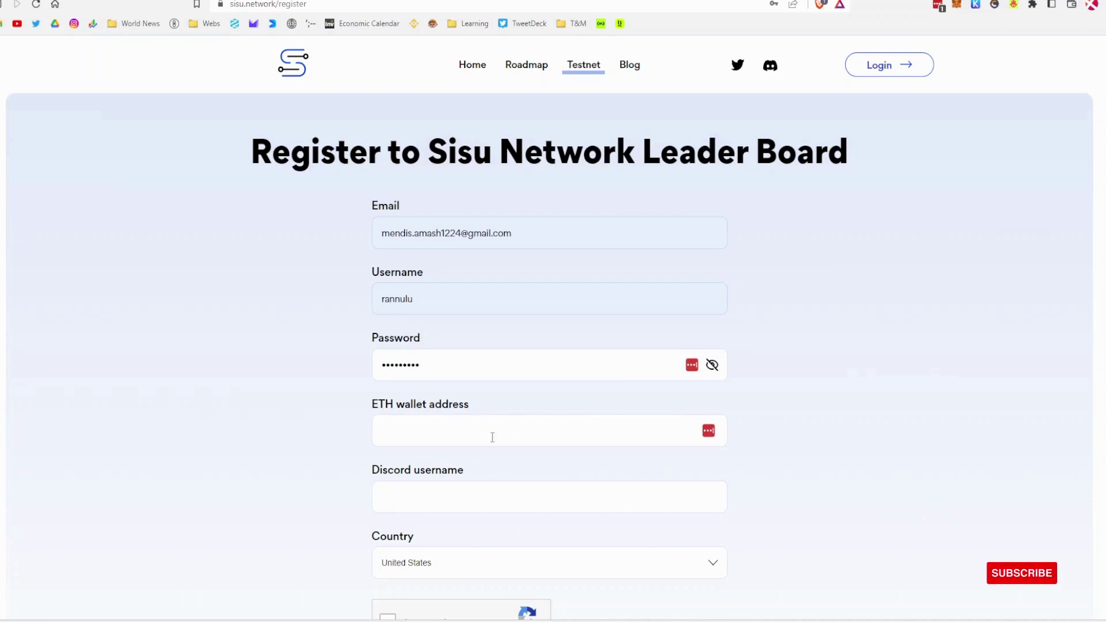
click(432, 484)
text(amas)
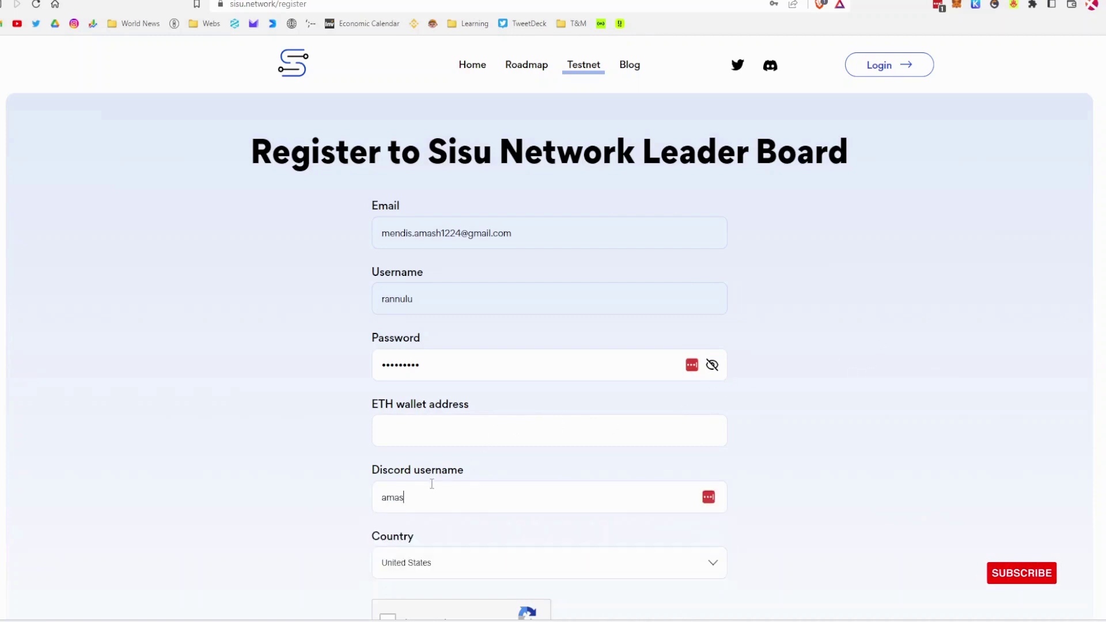
text(h#8288)
click(456, 569)
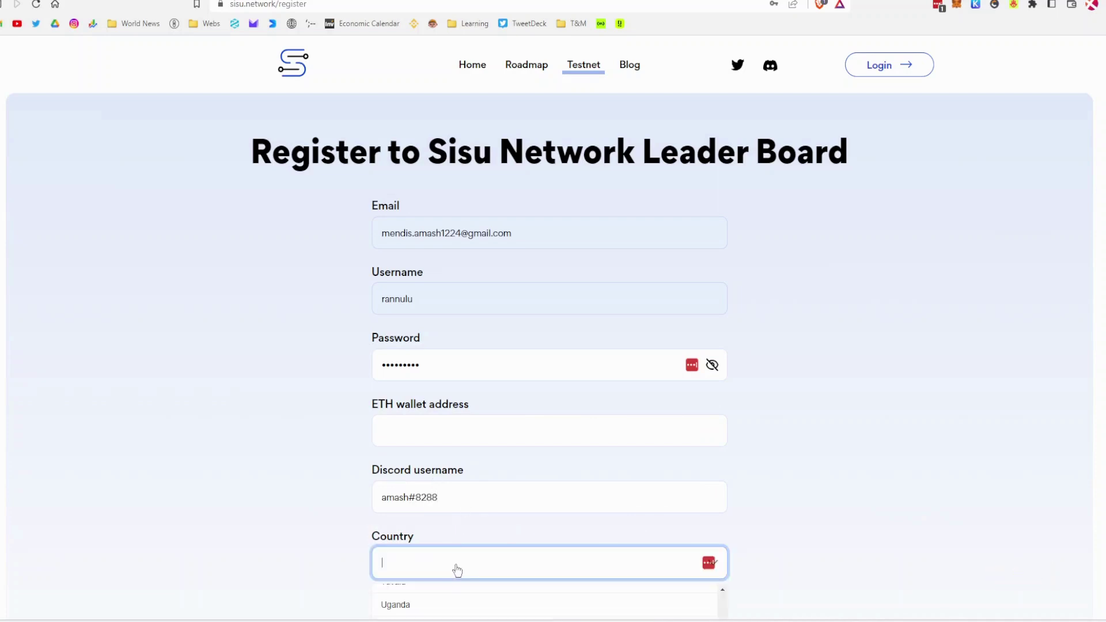
text(Sr)
click(457, 600)
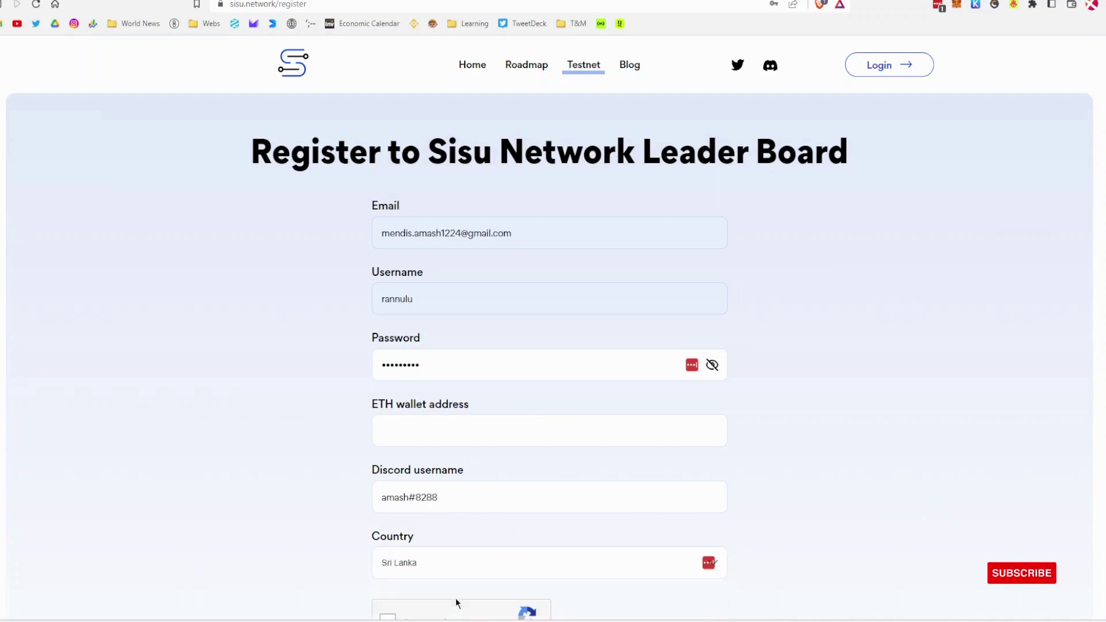
scroll(456, 603, down, 2)
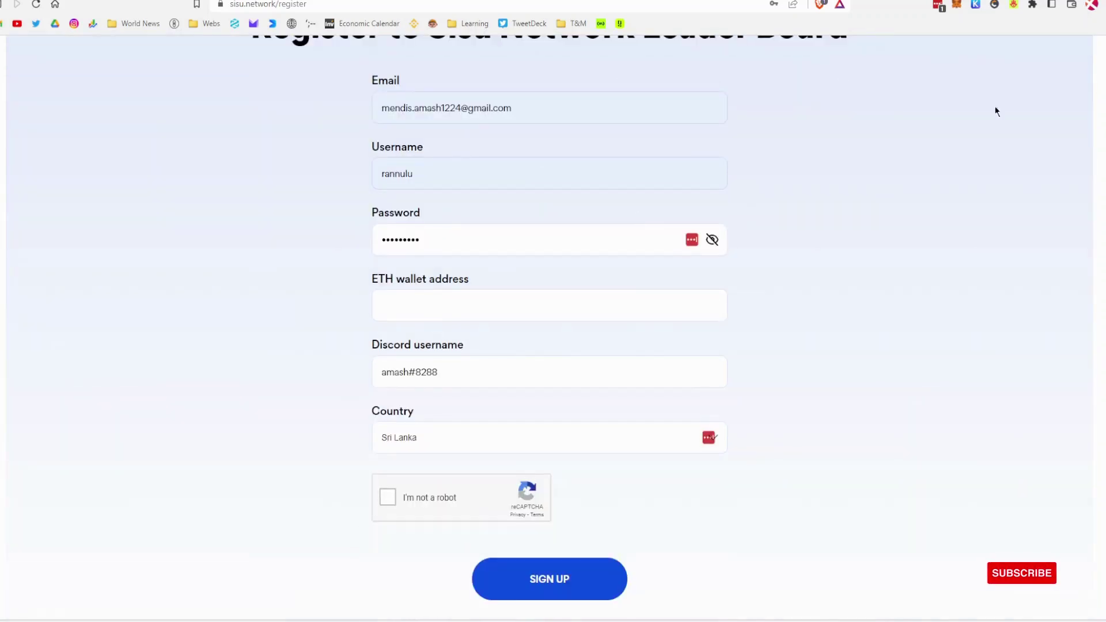
Step: Paste the copied MetaMask address into the ETH wallet address field
click(954, 6)
key(super+v)
click(821, 513)
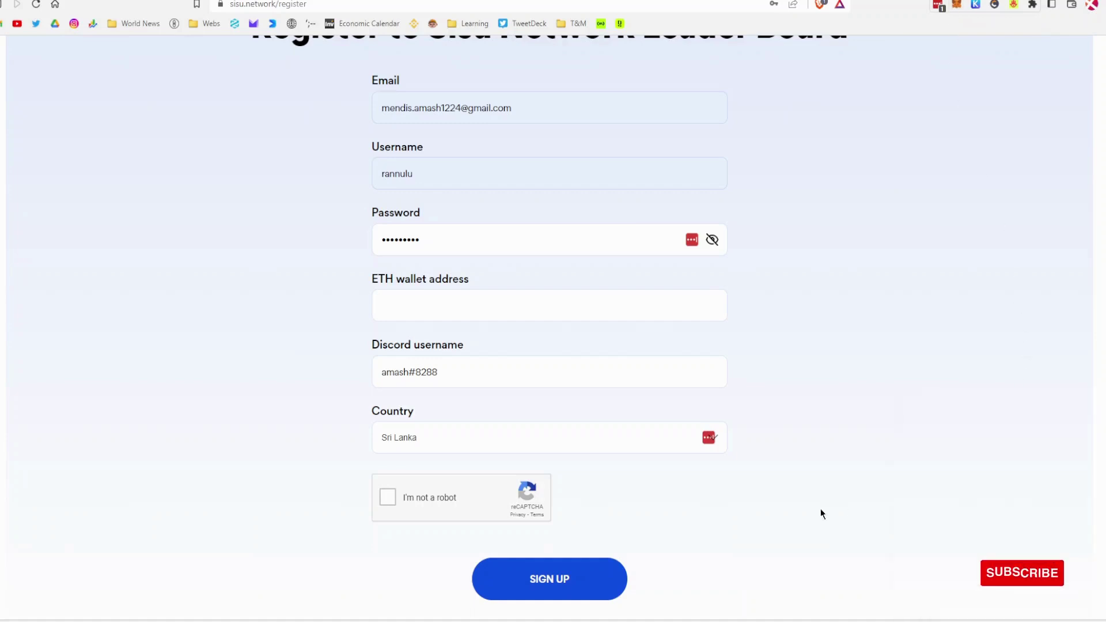
click(453, 296)
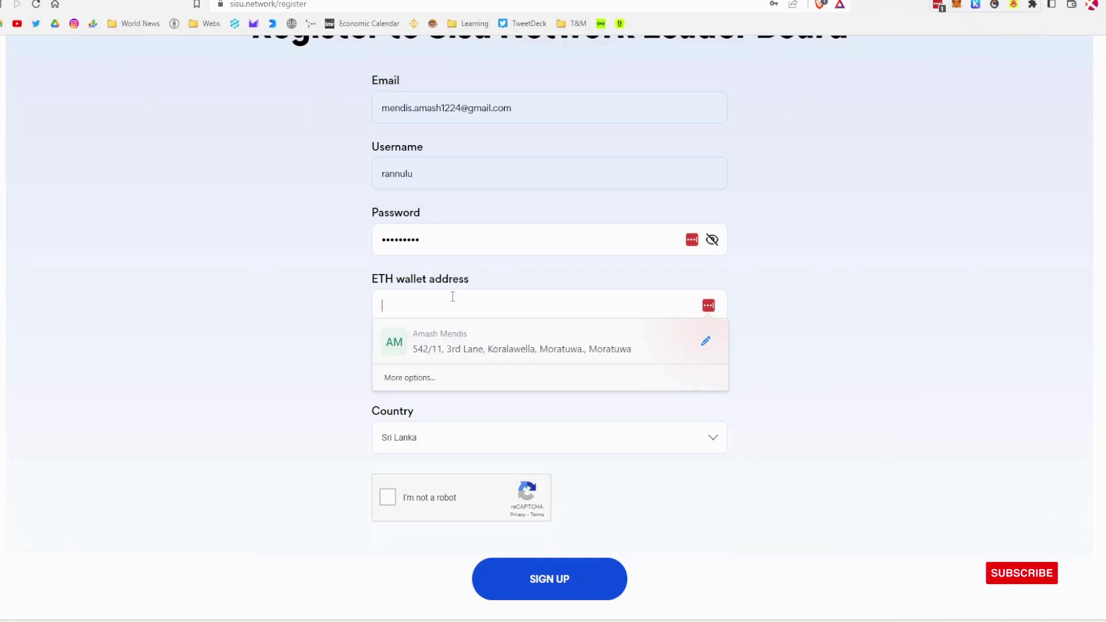
text(0x7f76e6F723CaBd640eE6B7Cc63a41758510ccE89)
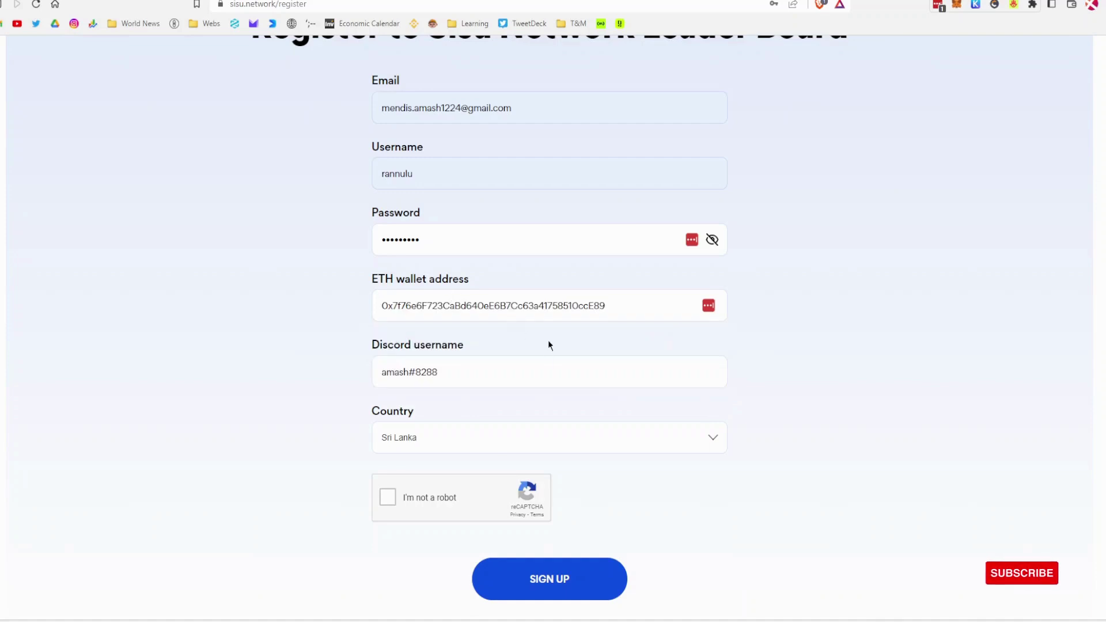
Step: Pass the reCAPTCHA check and submit the sign-up form
click(388, 496)
scroll(661, 465, down, 6)
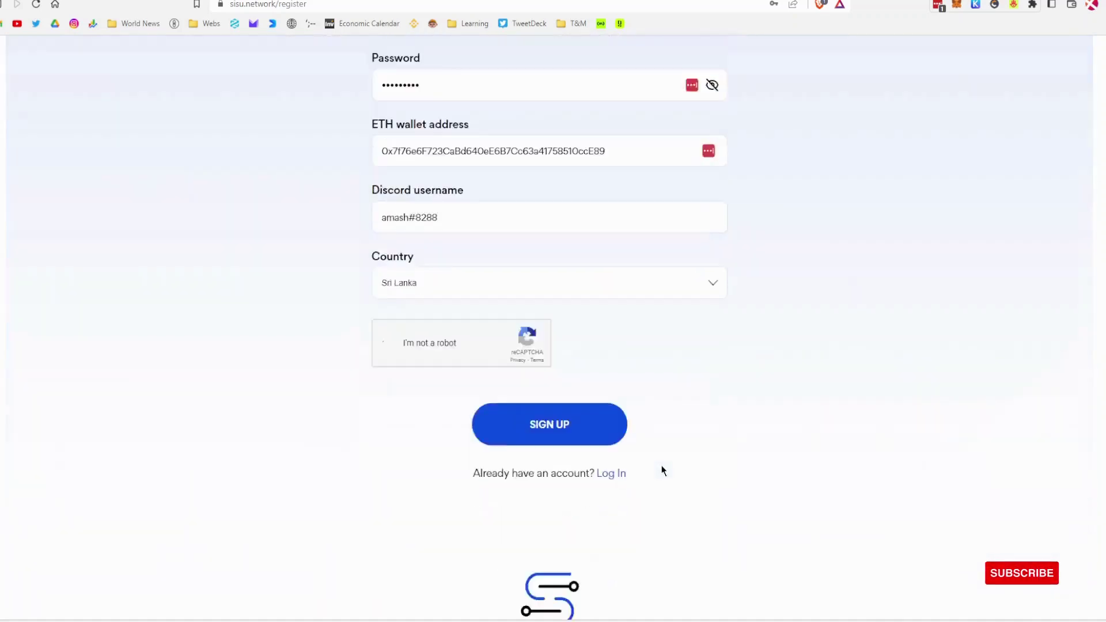
scroll(691, 466, up, 6)
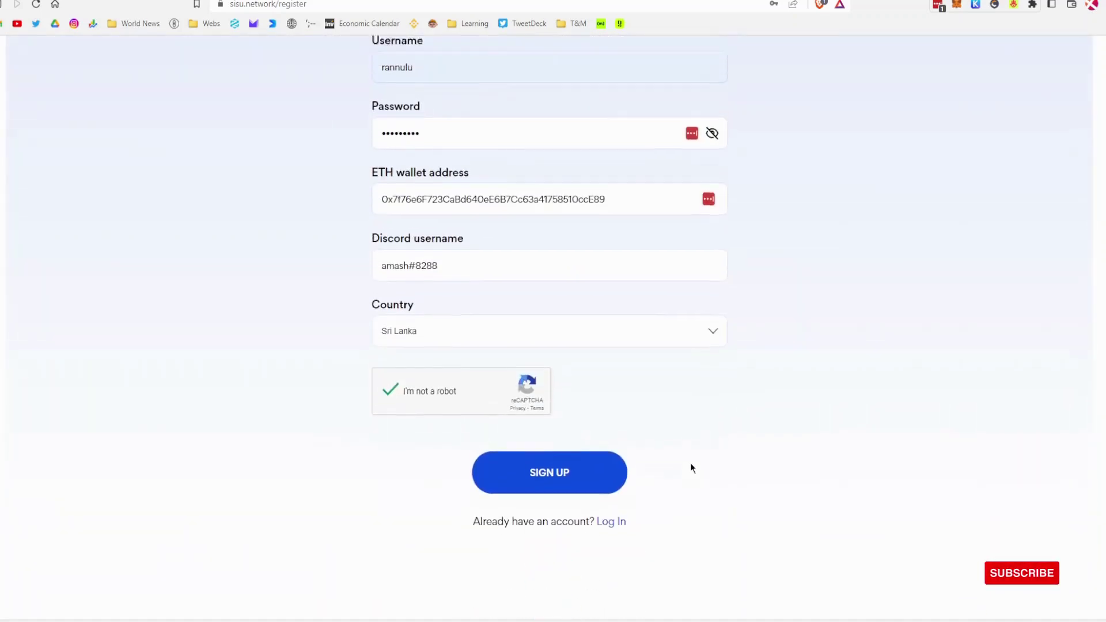
click(578, 589)
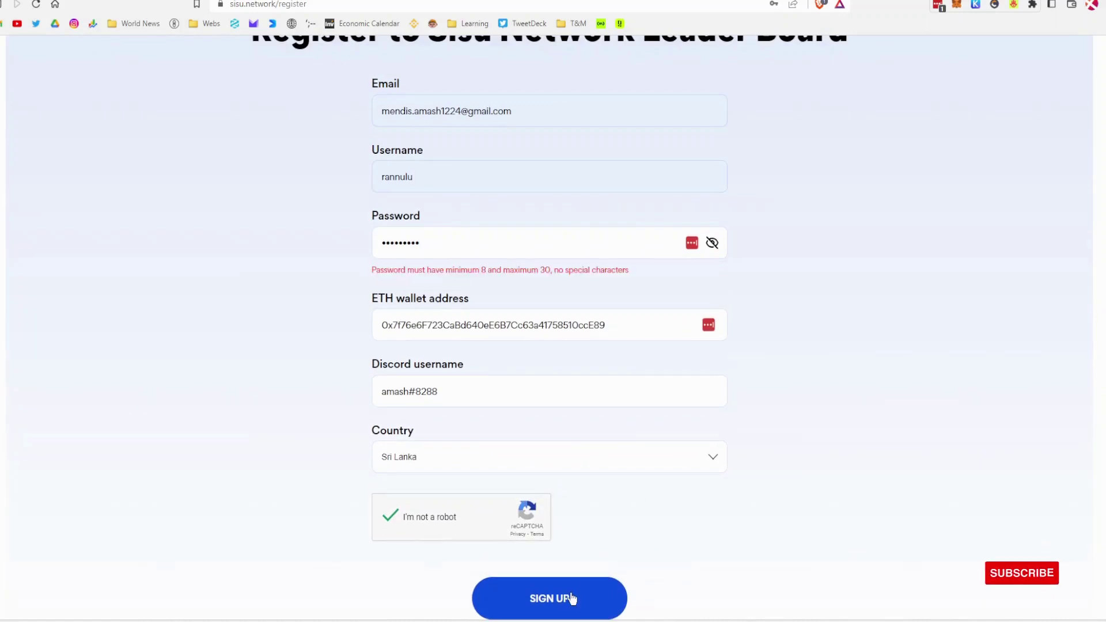
Step: Replace the rejected password with one lacking special characters and resubmit the registration
click(534, 241)
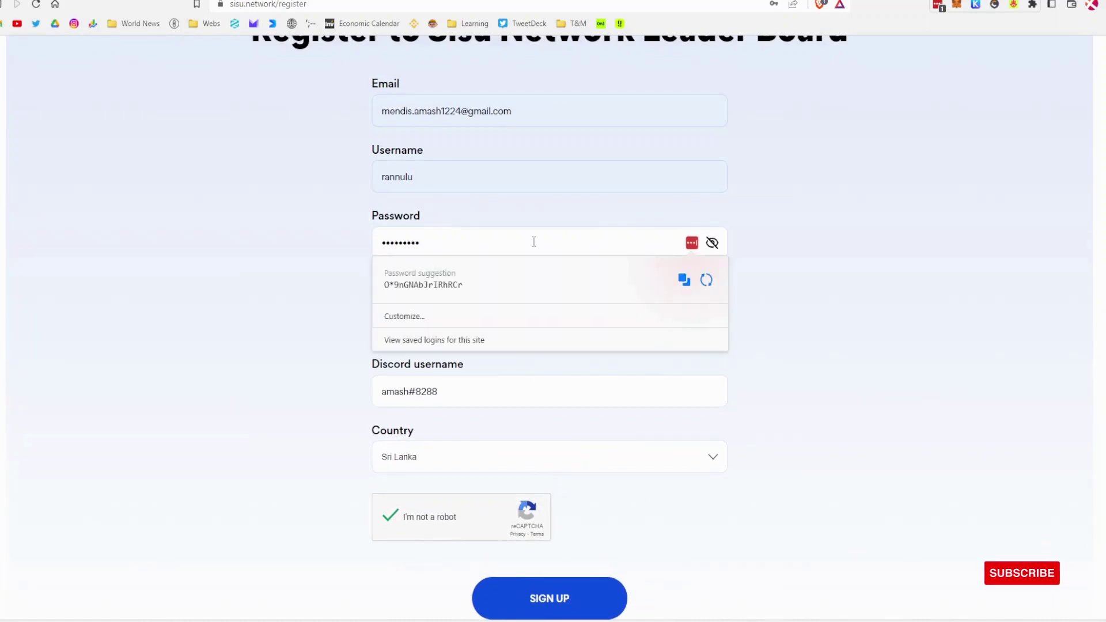
key(ctrl+a)
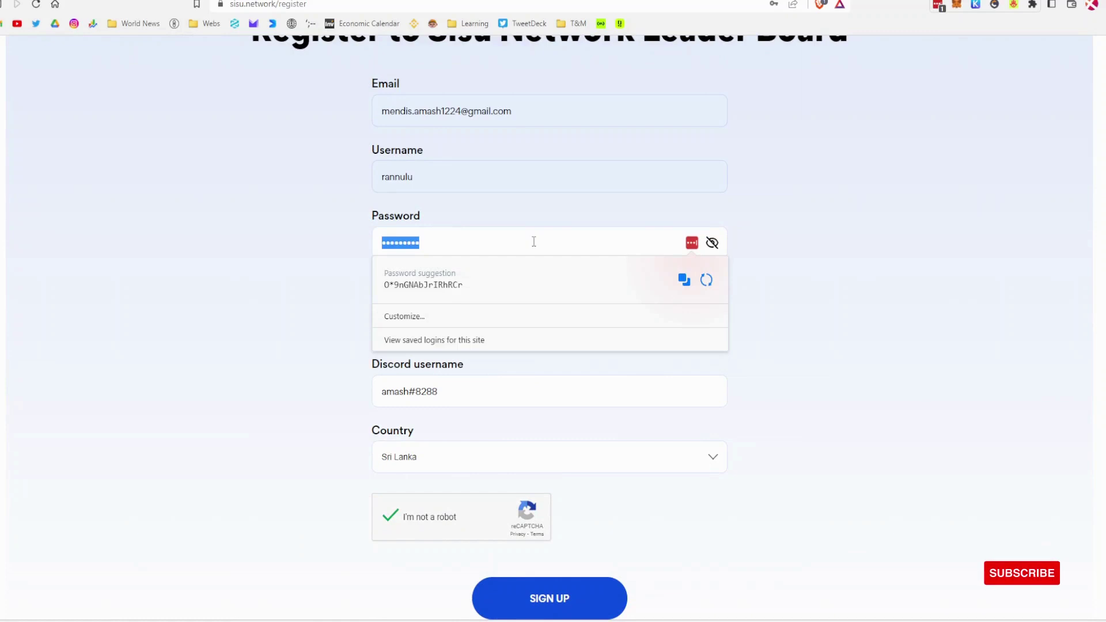
key(BackSpace)
text(********)
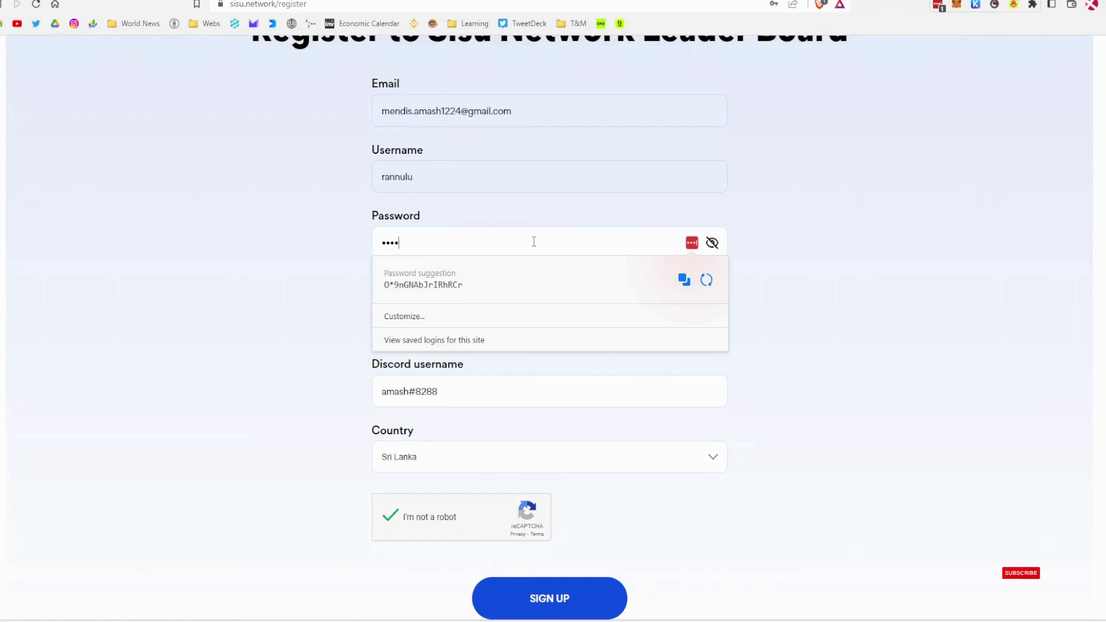
text(*)
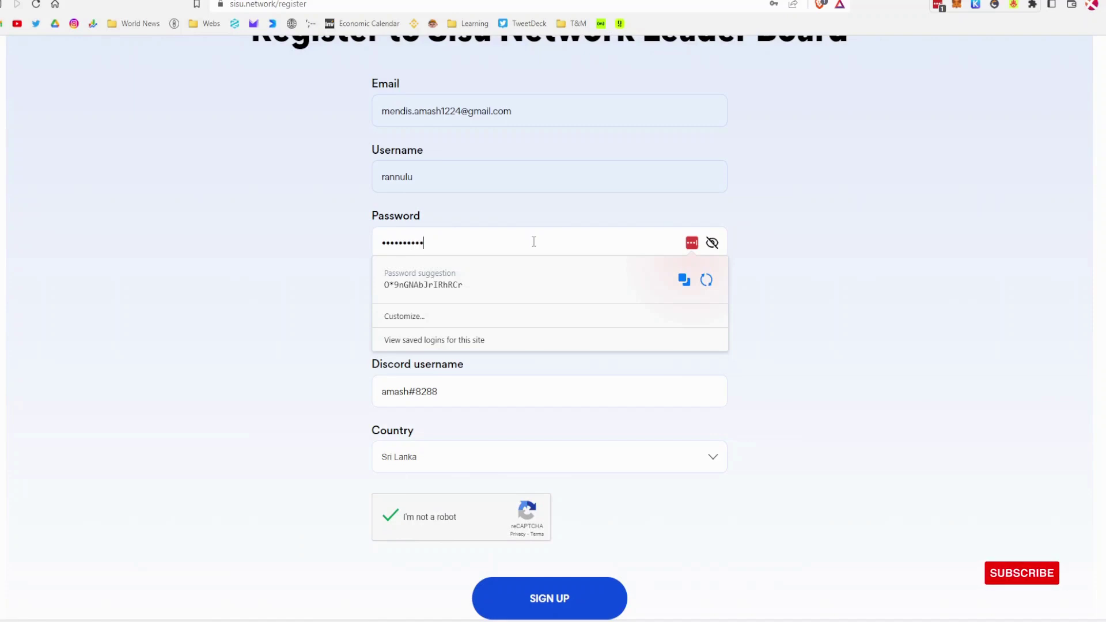
click(600, 607)
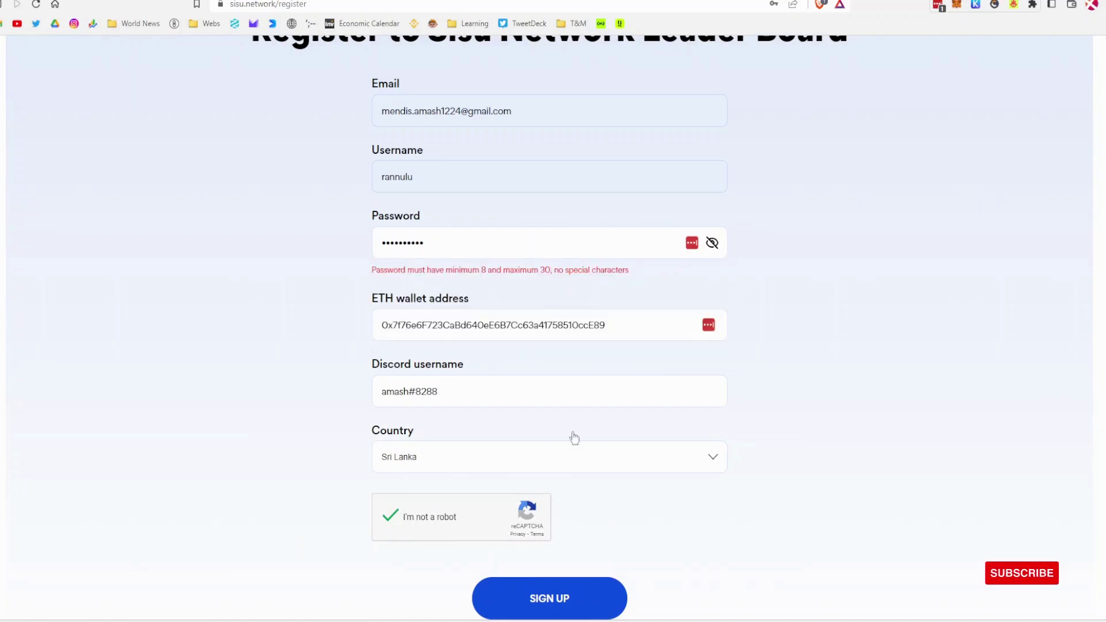
click(442, 232)
key(ctrl+a)
text(••••)
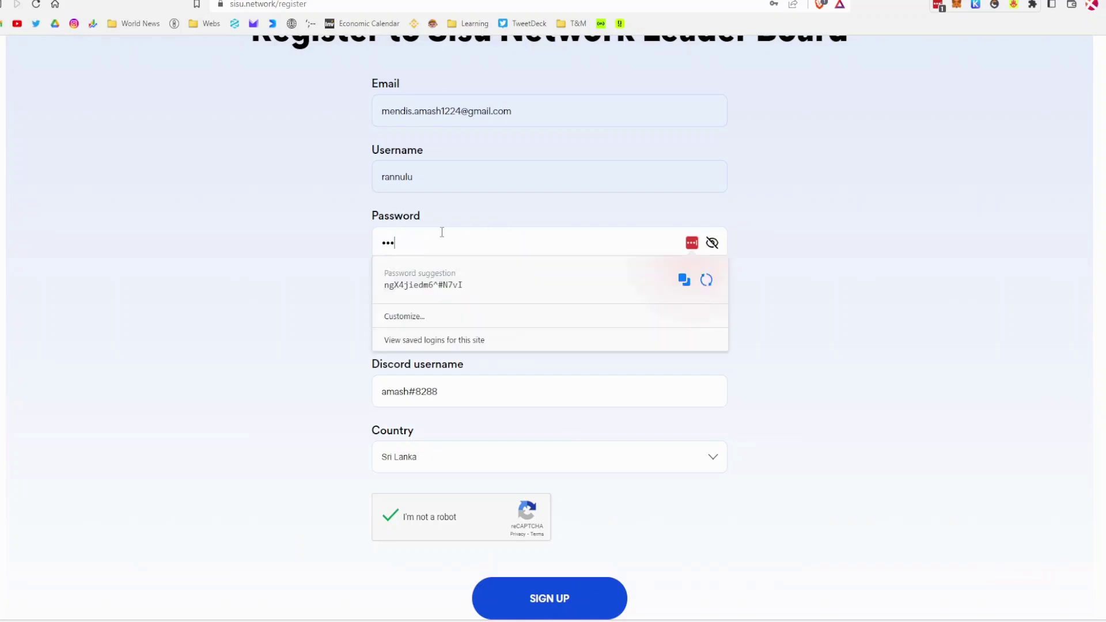
text(••••)
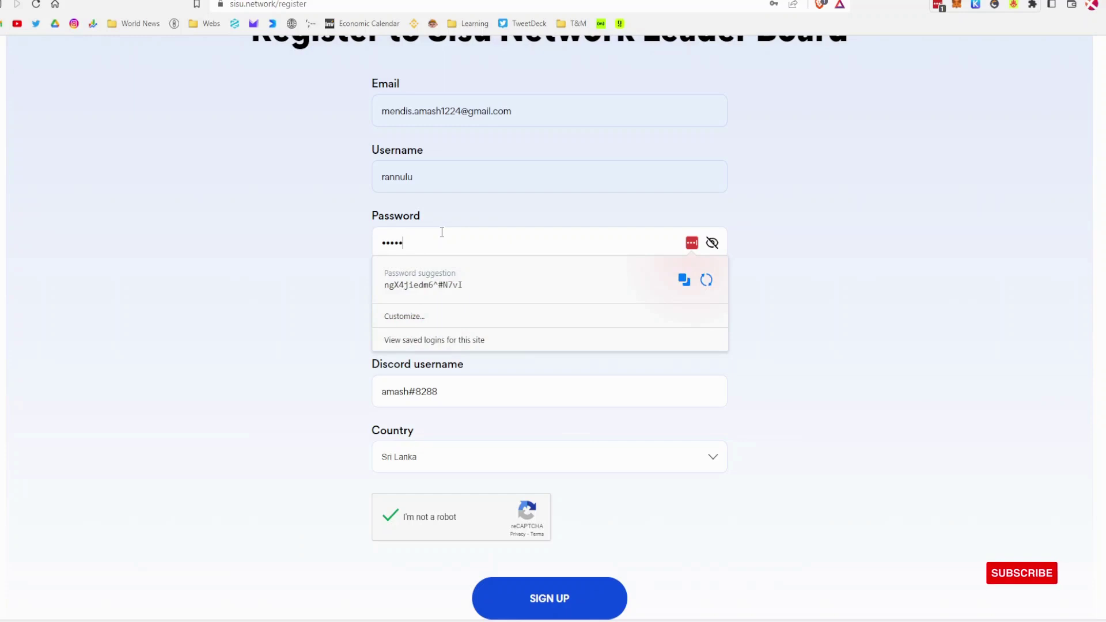
click(345, 367)
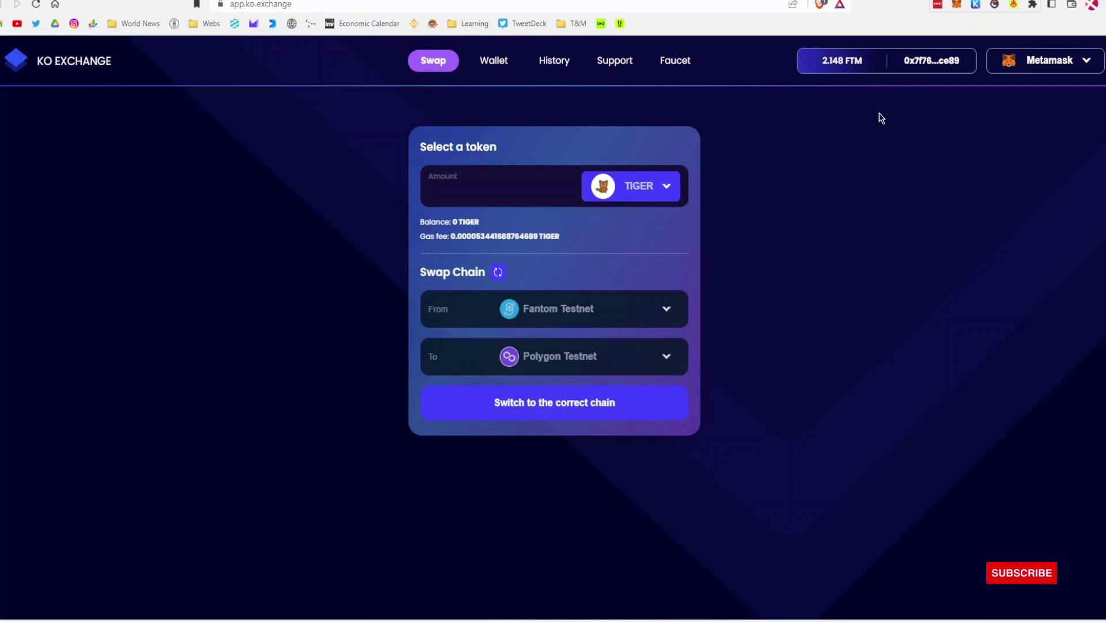
Step: Log out and reconnect MetaMask on KO Exchange, then open the Faucet, which shows 502 Bad Gateway
click(1036, 62)
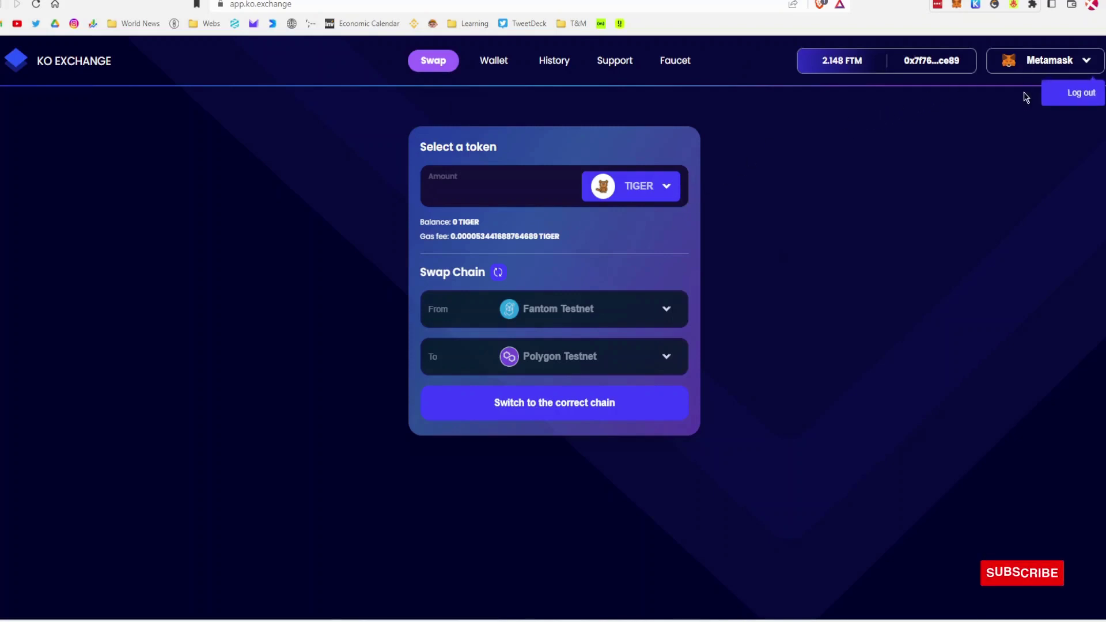
click(1088, 91)
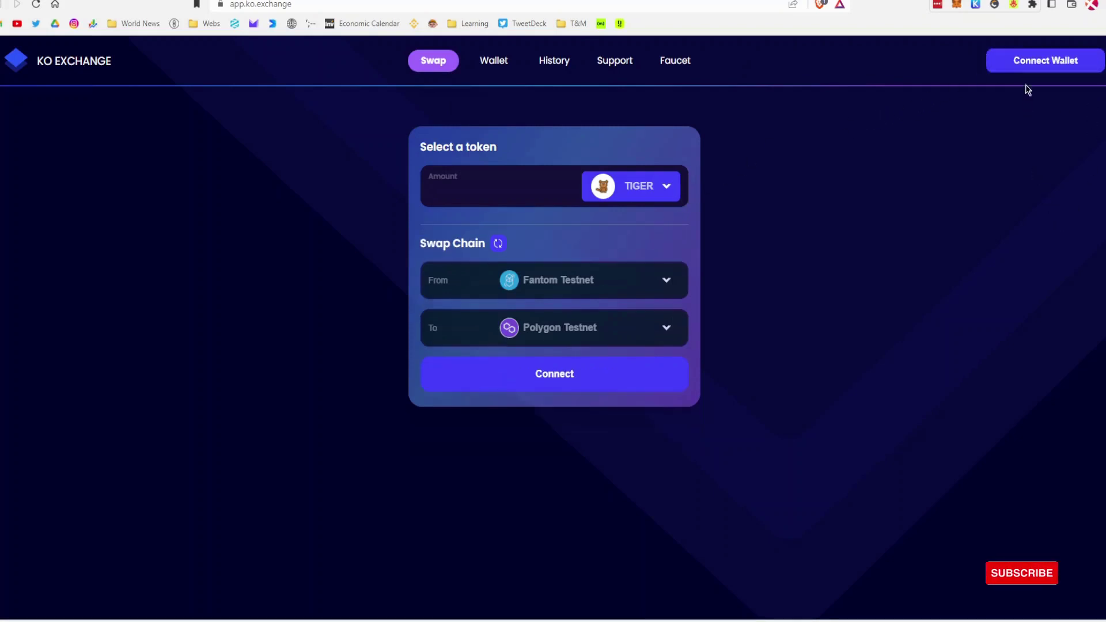
click(1035, 62)
click(563, 167)
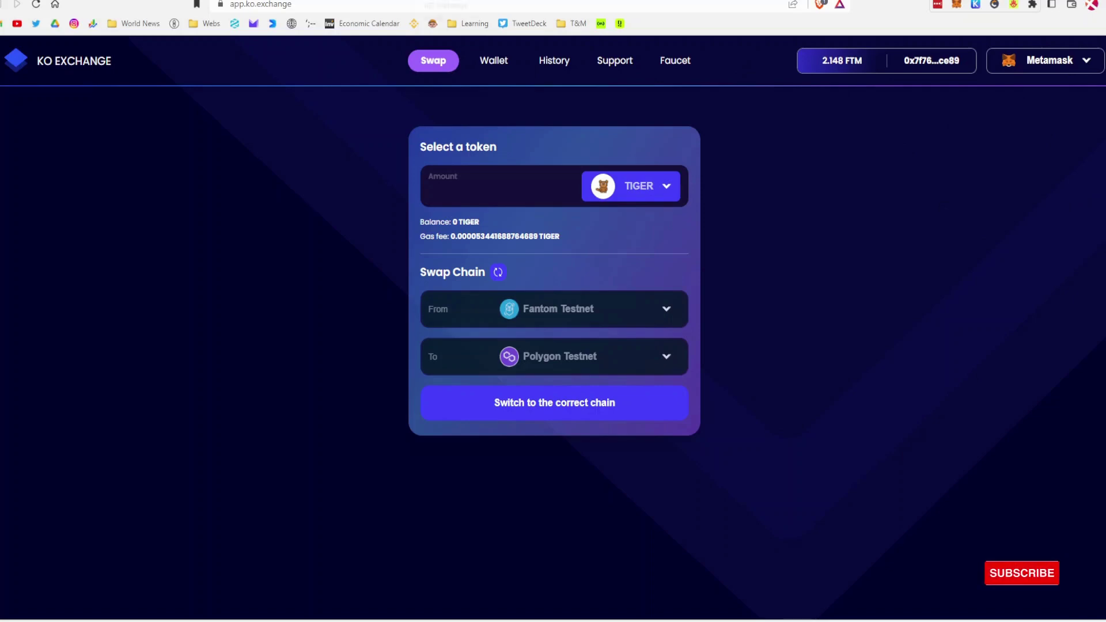
click(689, 62)
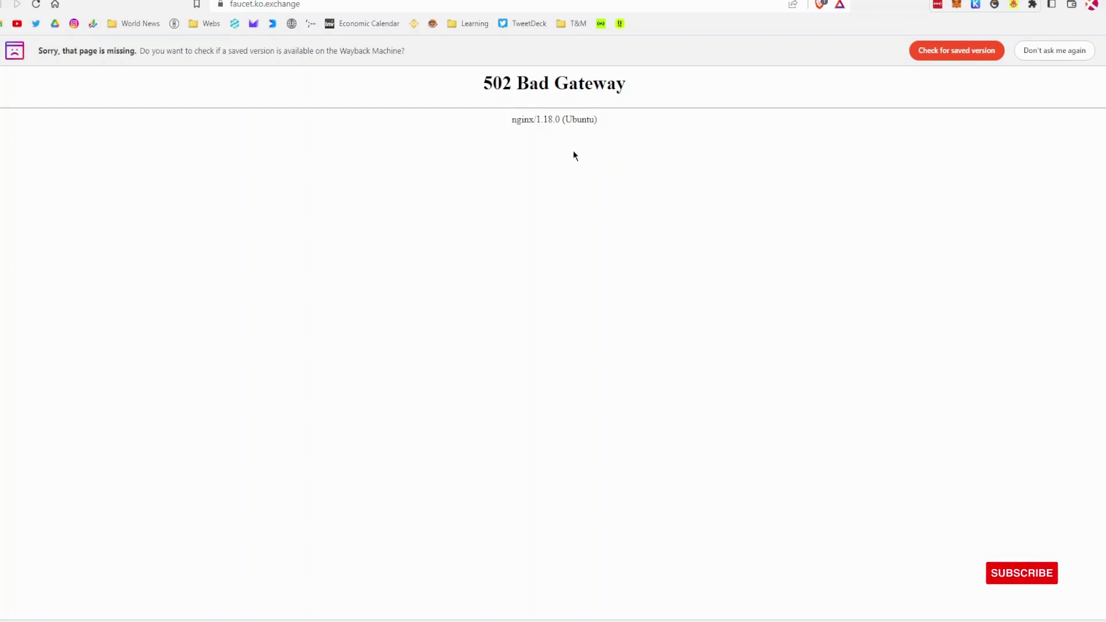
Step: Return from the broken faucet to the swap form, keeping TIGER and the Fantom-to-Polygon route
key(alt+Left)
click(562, 365)
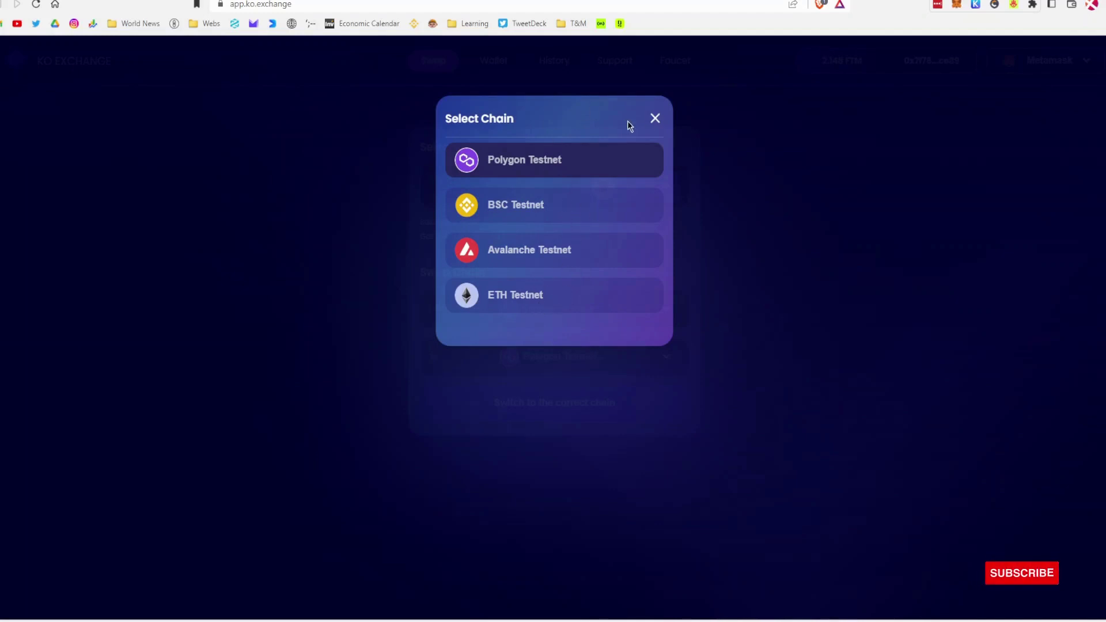
click(654, 118)
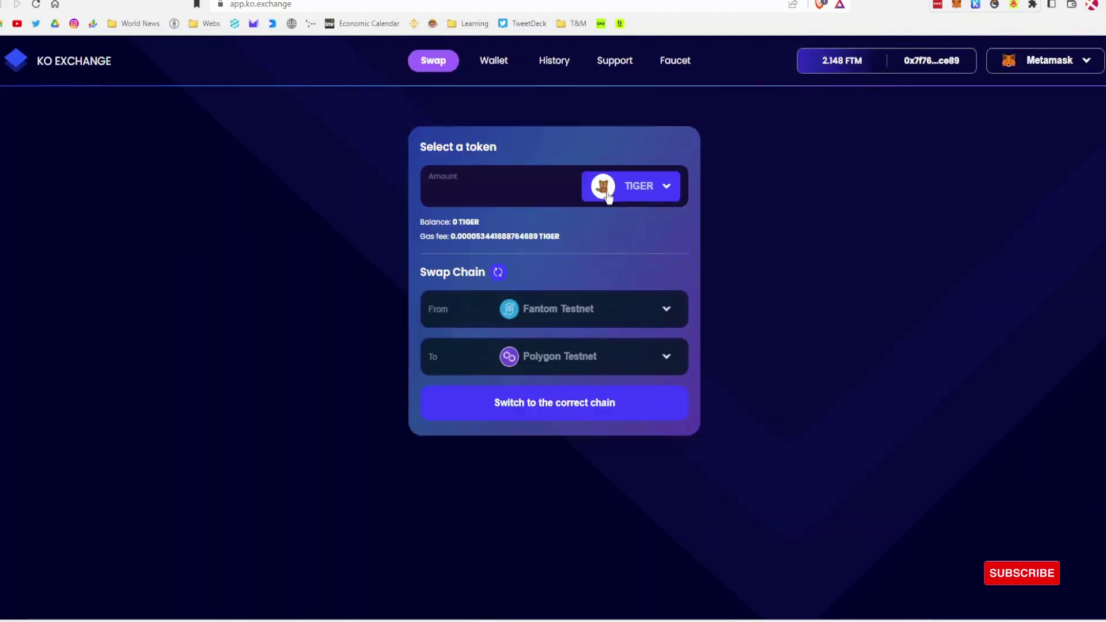
click(647, 196)
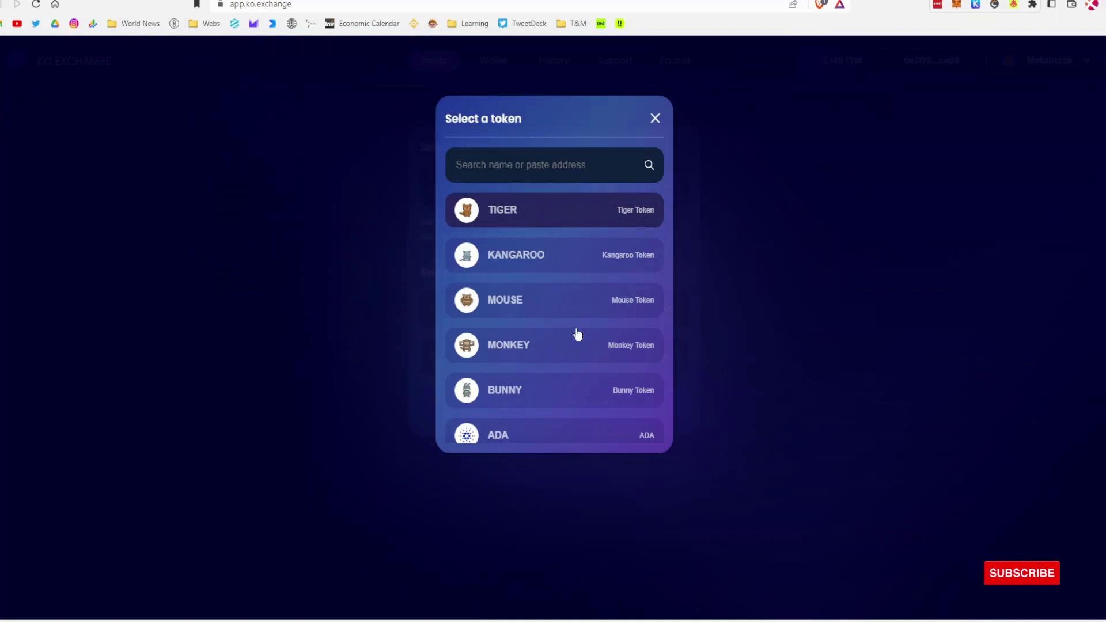
scroll(544, 400, down, 1)
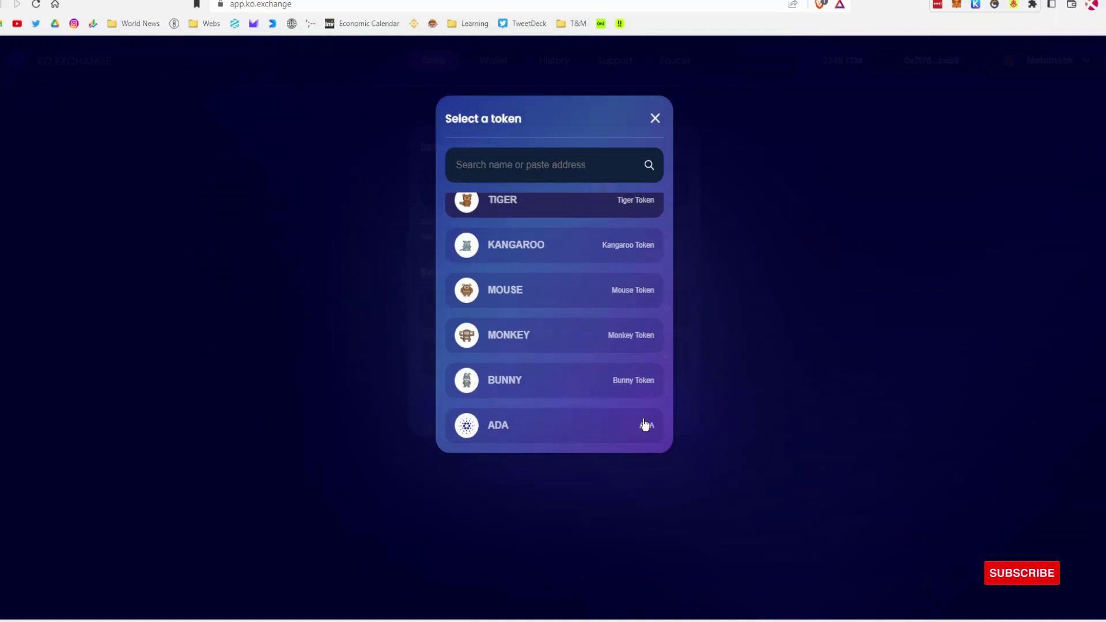
click(797, 240)
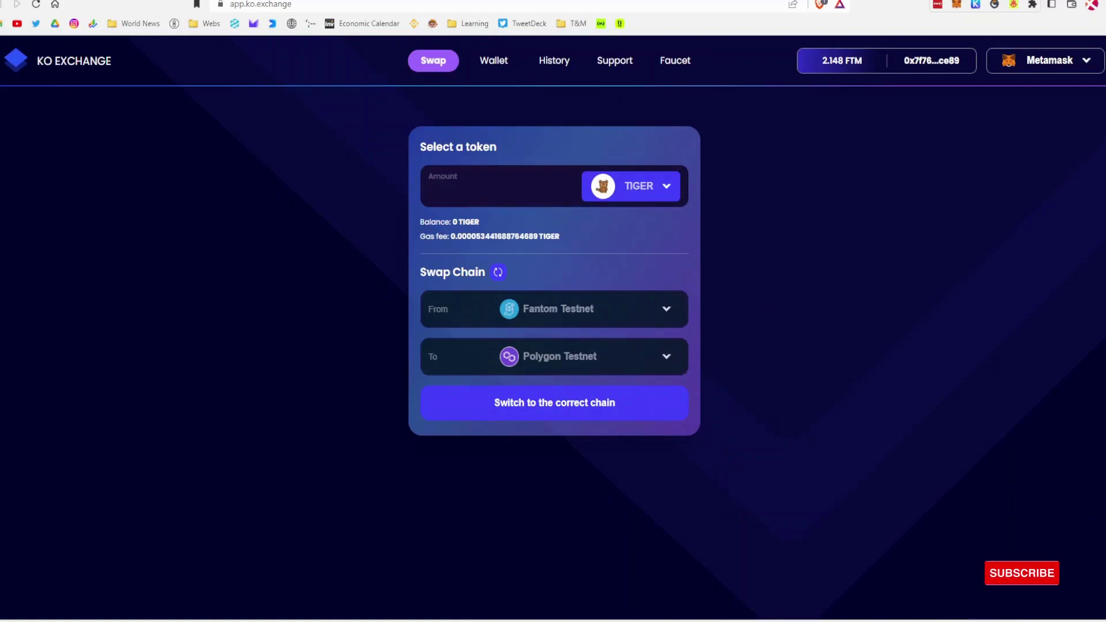
click(674, 60)
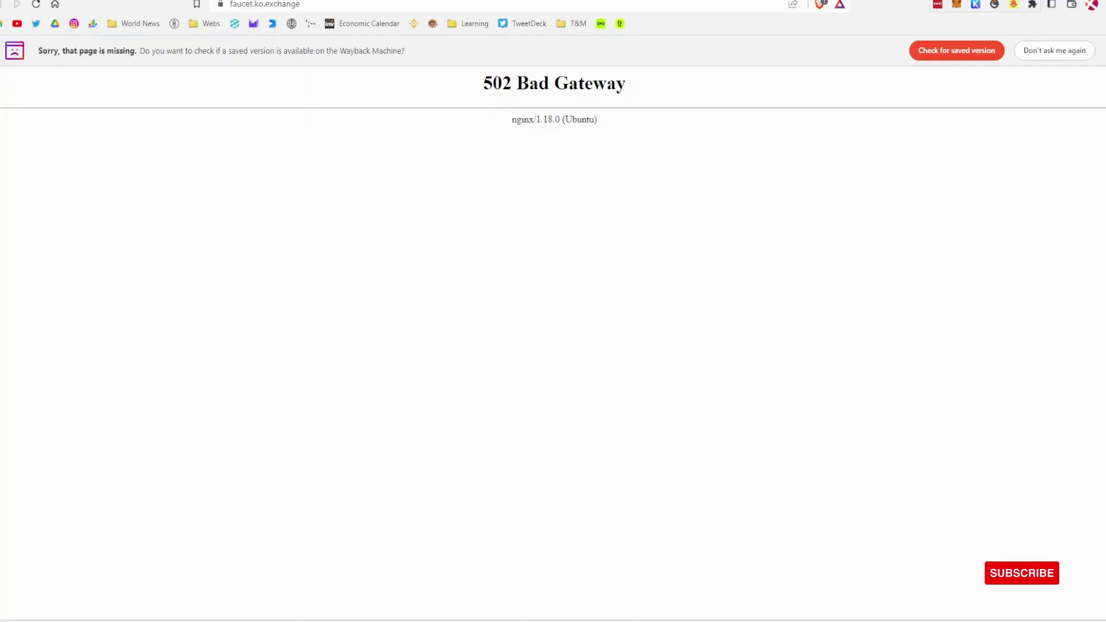
click(685, 1)
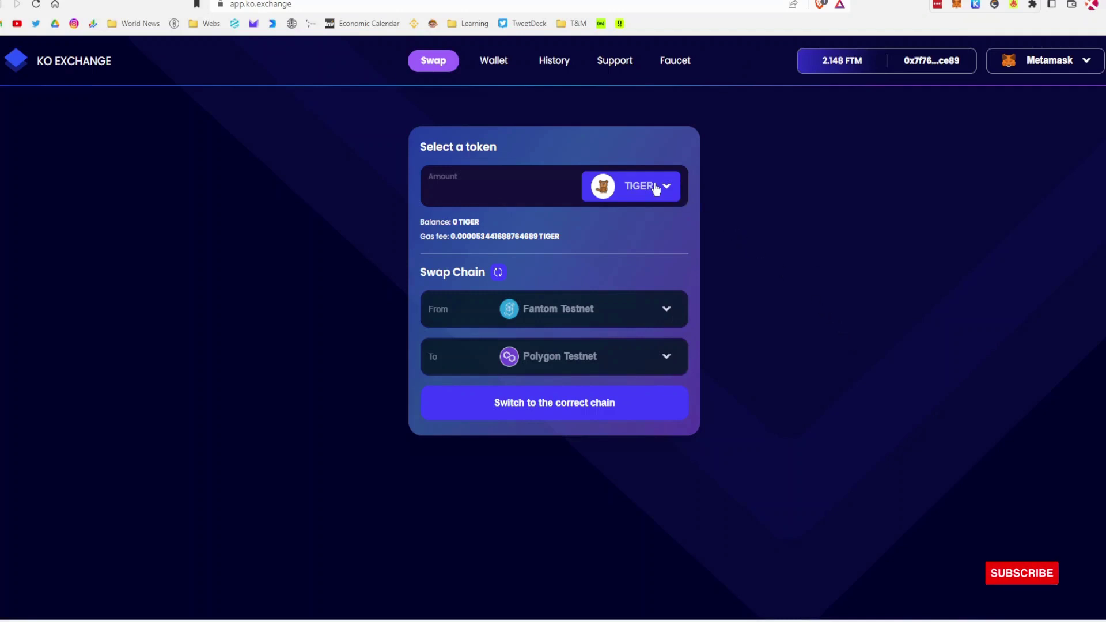
Step: Set the swap source to BSC Testnet with 10 KANGAROO
click(569, 310)
click(527, 162)
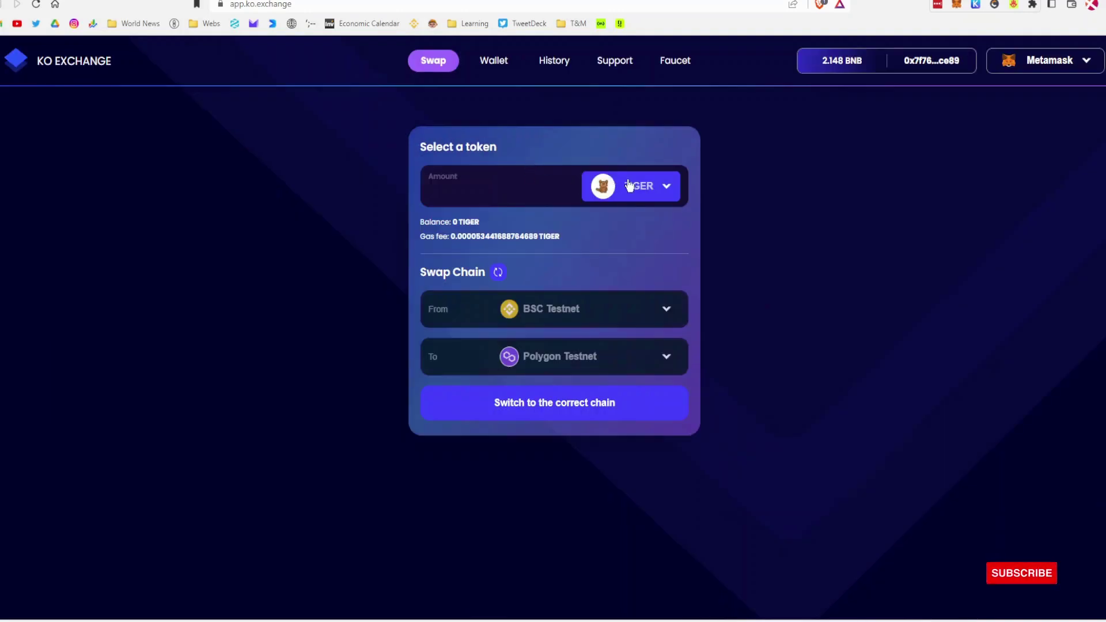
click(628, 185)
click(565, 252)
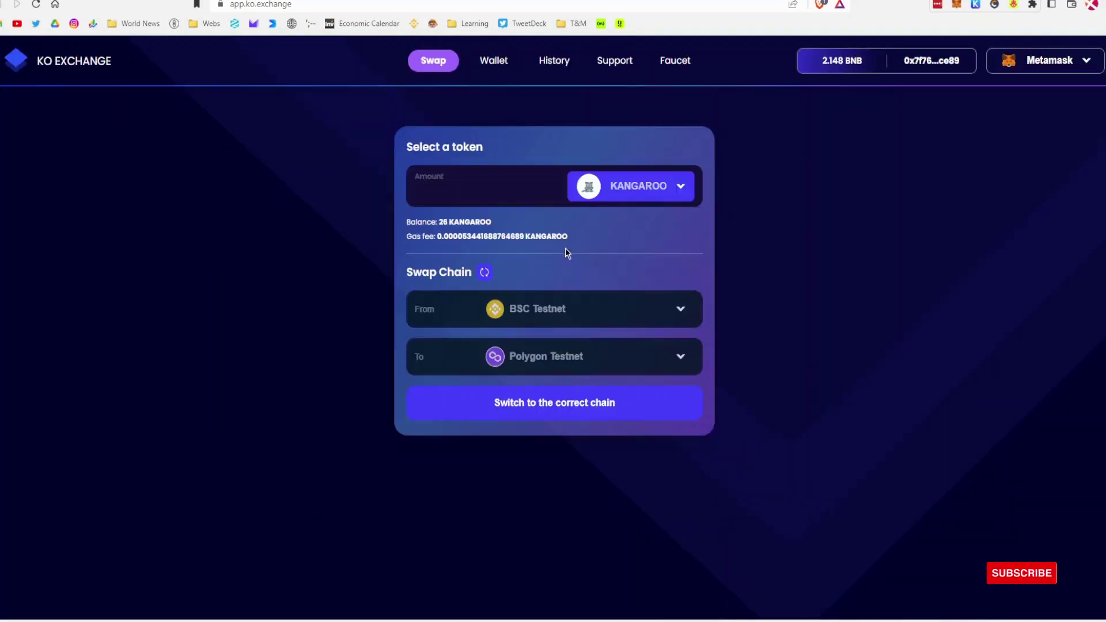
click(503, 198)
text(10)
Step: Set the destination chain to Fantom Testnet and request the wallet's switch to the required chain
click(553, 362)
click(534, 213)
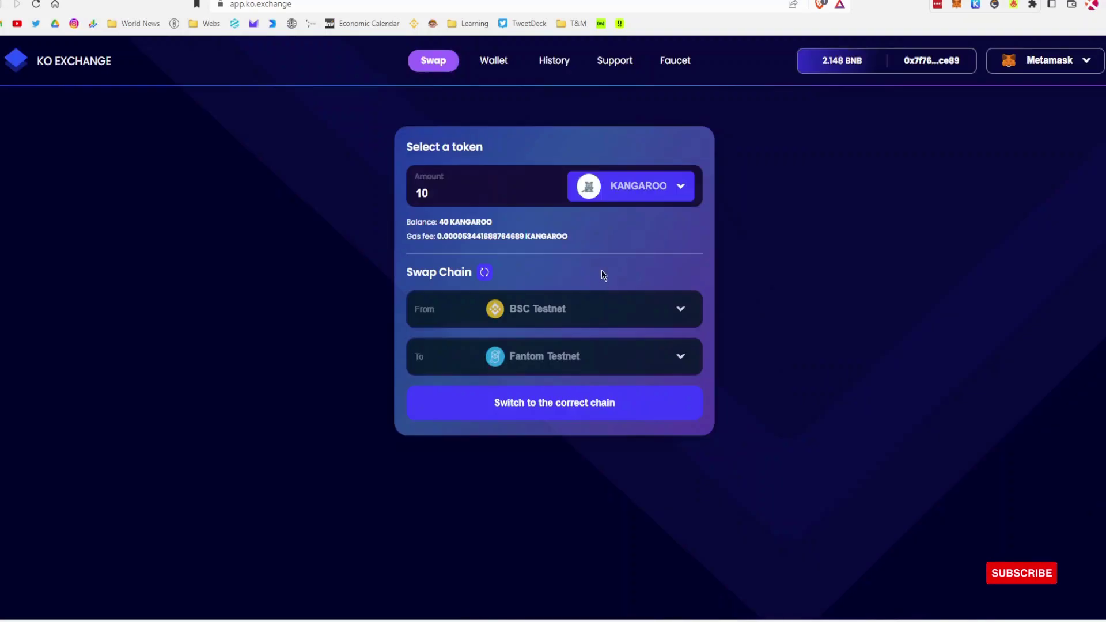
click(562, 356)
click(554, 298)
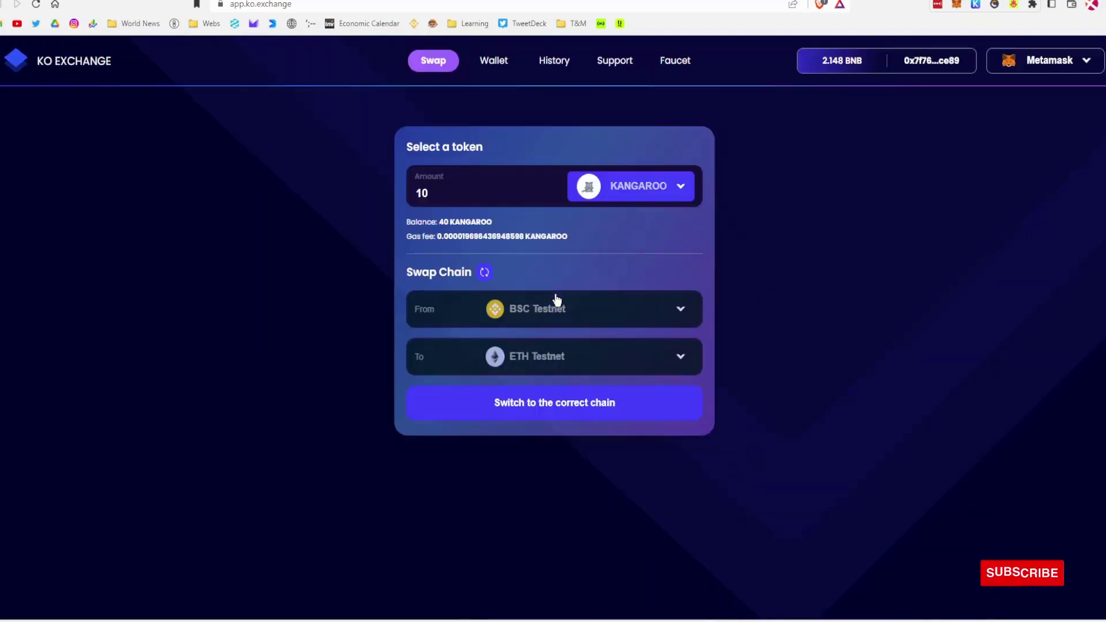
click(574, 355)
click(535, 198)
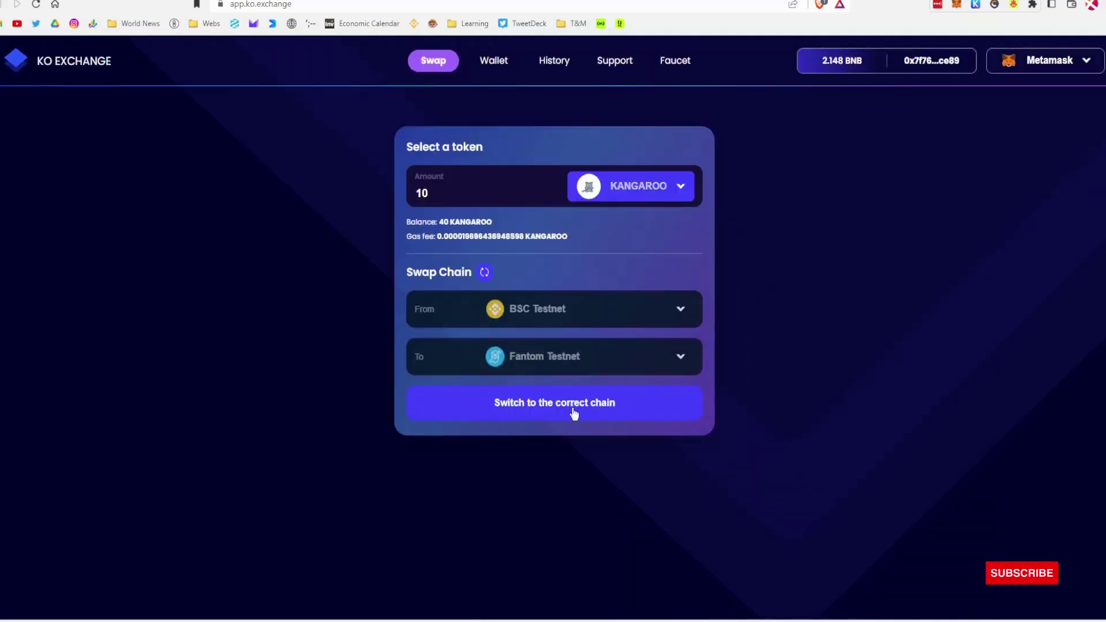
click(586, 410)
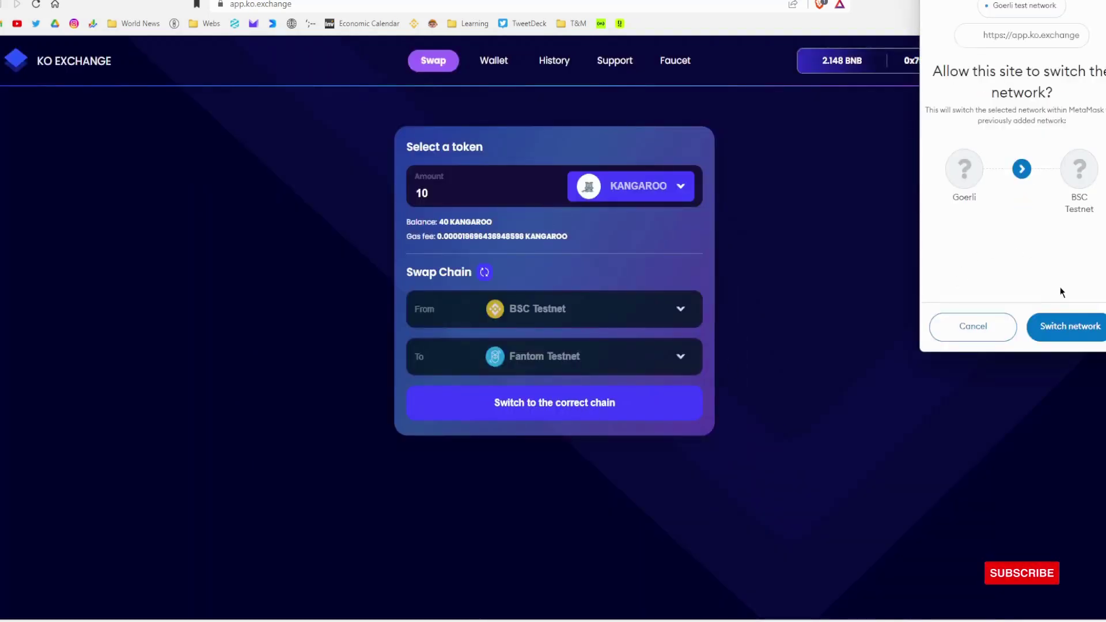
Step: Approve MetaMask's network switch to BSC Testnet and confirm the swap transaction
click(1059, 327)
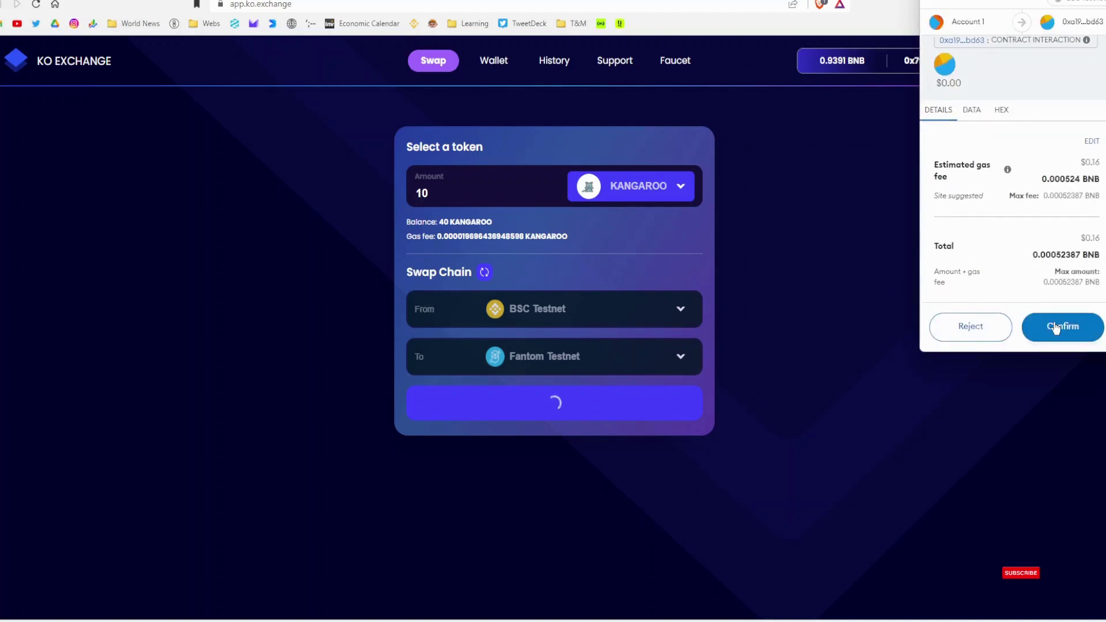
click(1055, 329)
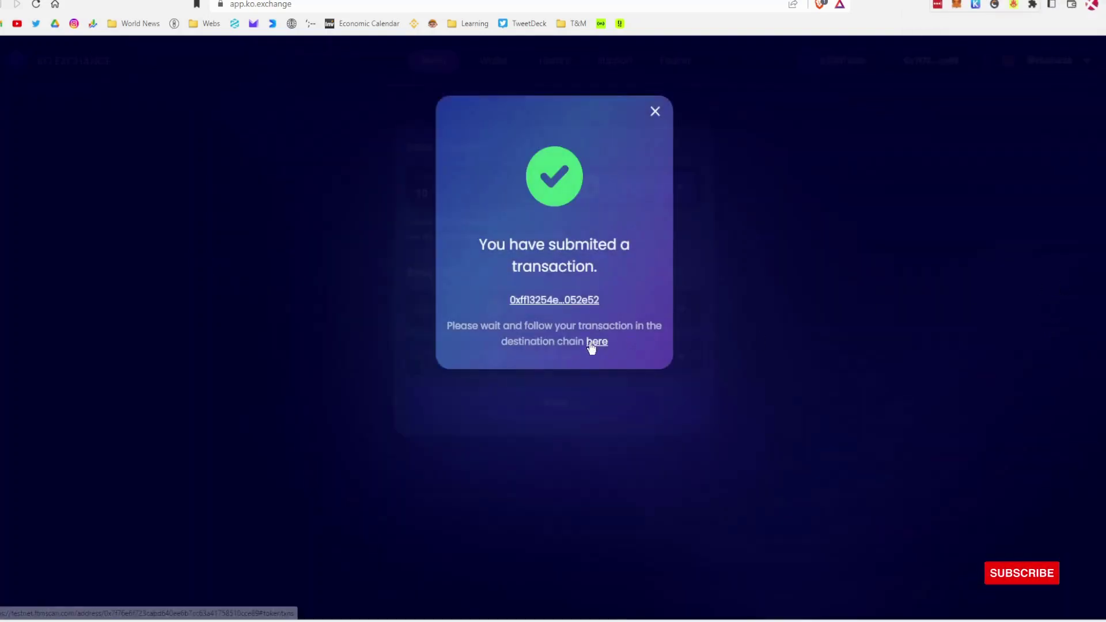
Step: View the FTMScan tracking page, then copy the source transaction hash's link address
click(598, 343)
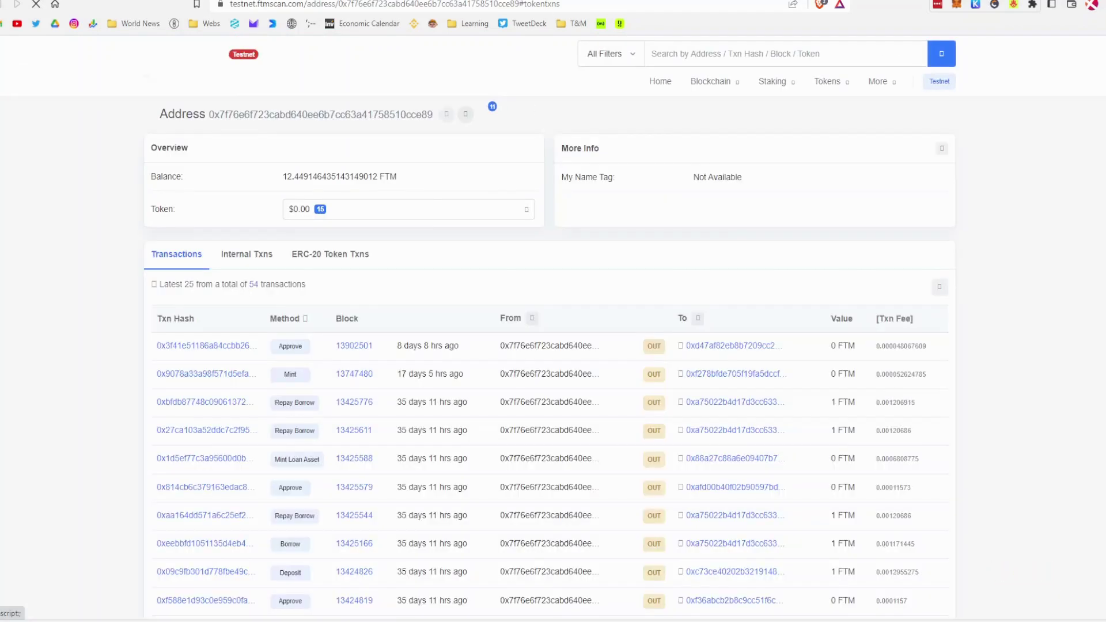
key(ctrl+w)
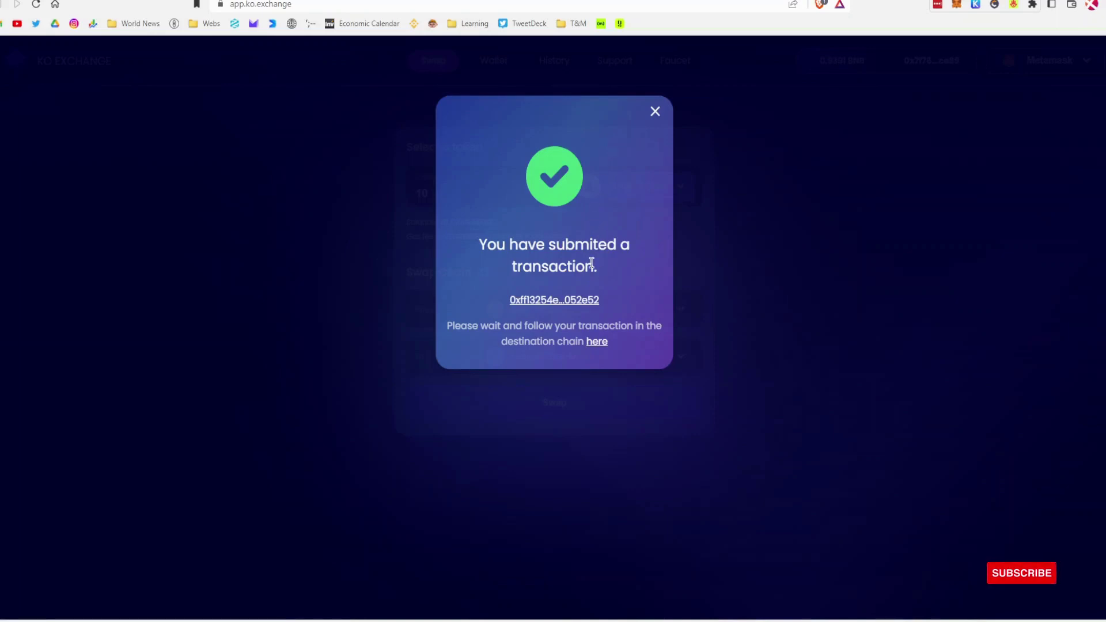
right_click(557, 301)
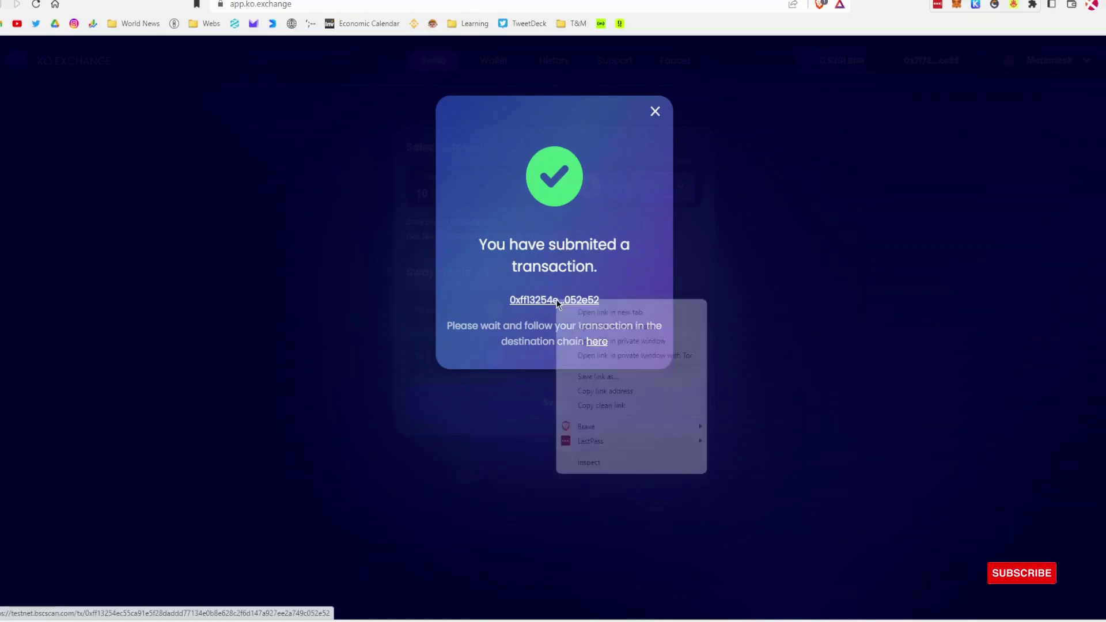
click(591, 392)
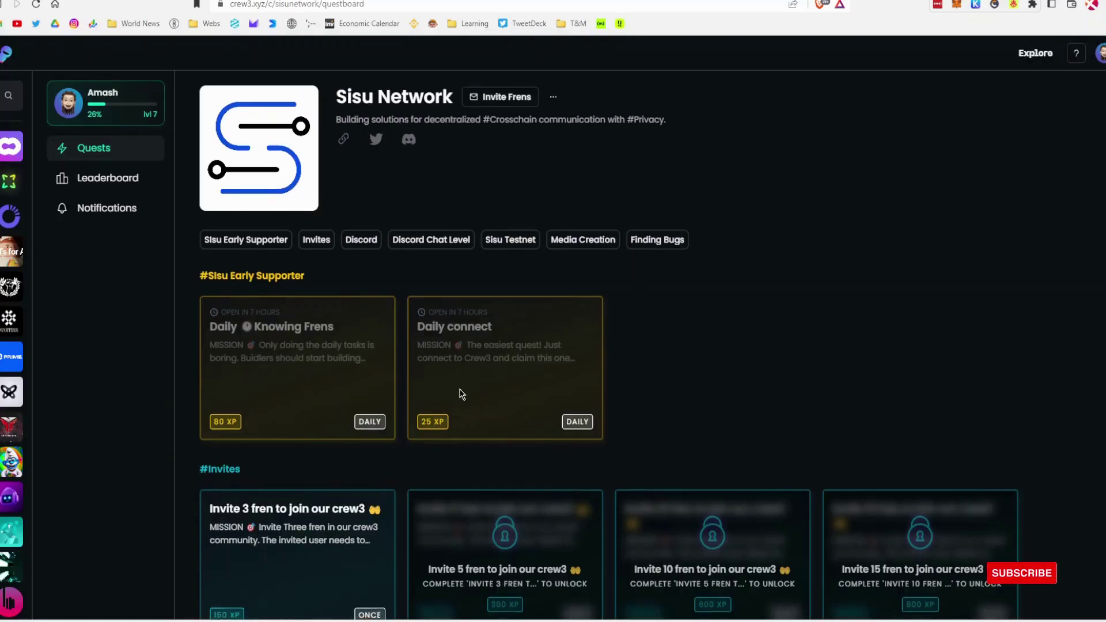
Step: Scroll to #Sisu Testnet and open the first Weekly Swaping quest to read its proof format
scroll(461, 394, down, 5)
scroll(462, 394, down, 7)
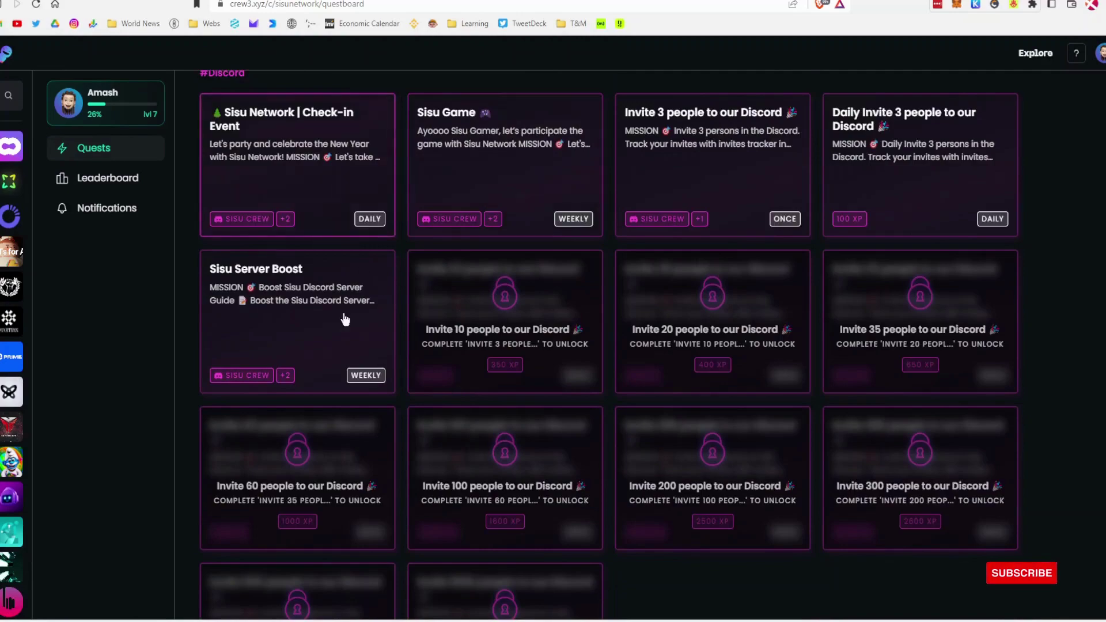
scroll(443, 409, down, 7)
scroll(444, 409, down, 8)
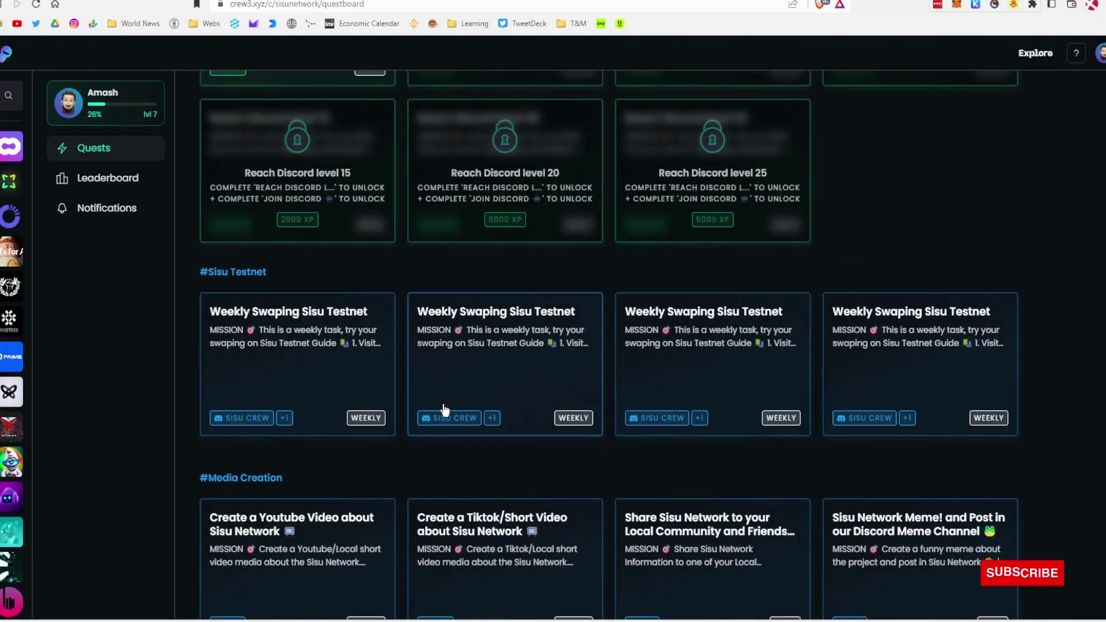
click(283, 330)
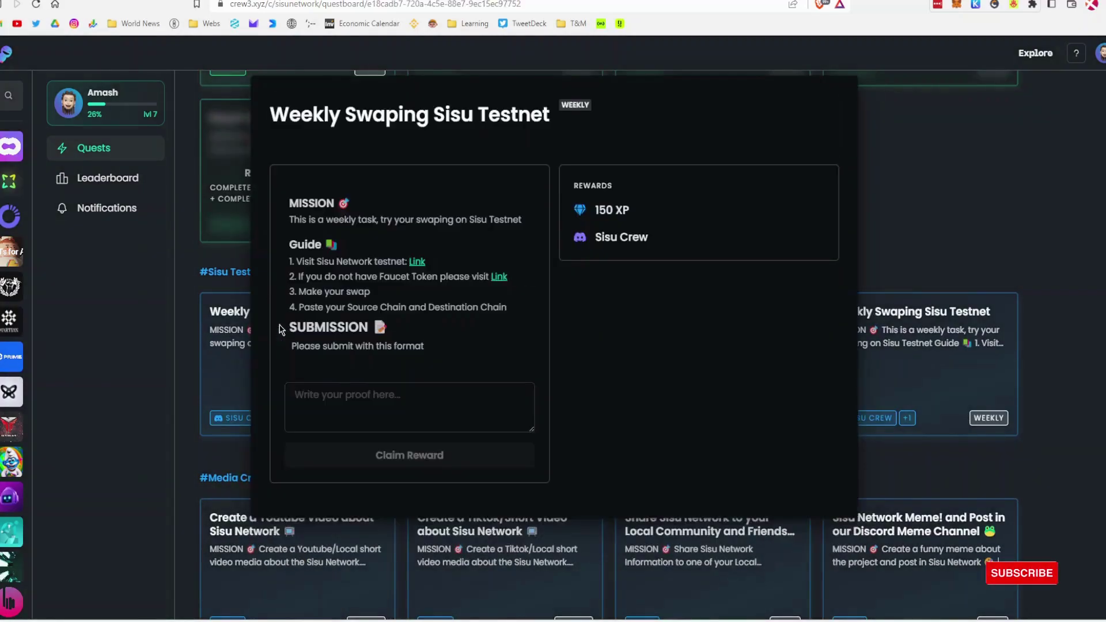
scroll(371, 403, down, 5)
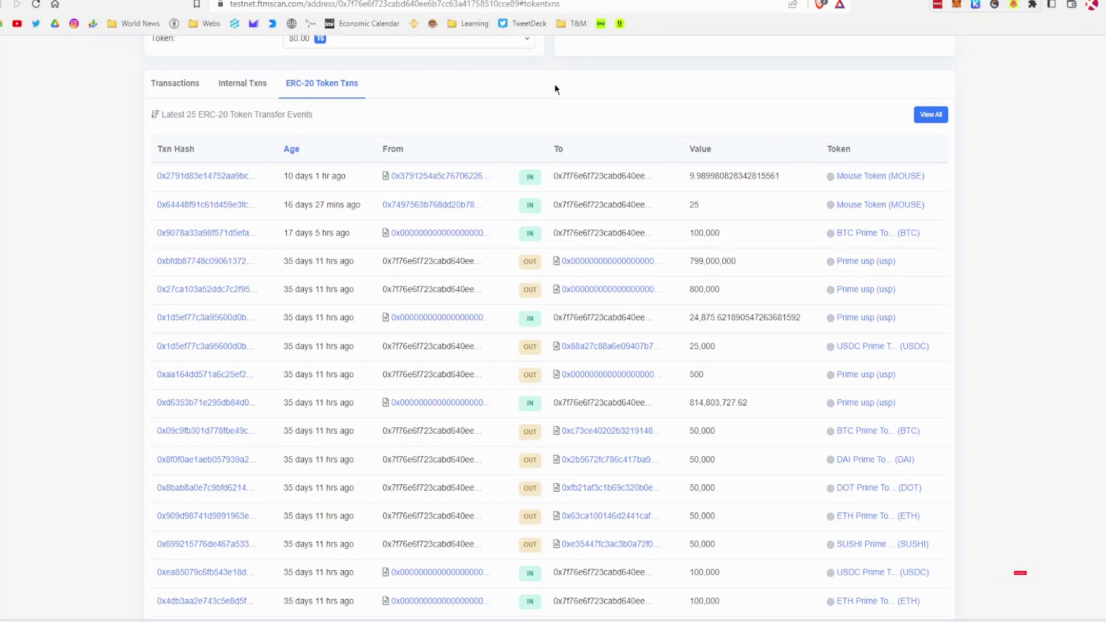
scroll(439, 266, up, 3)
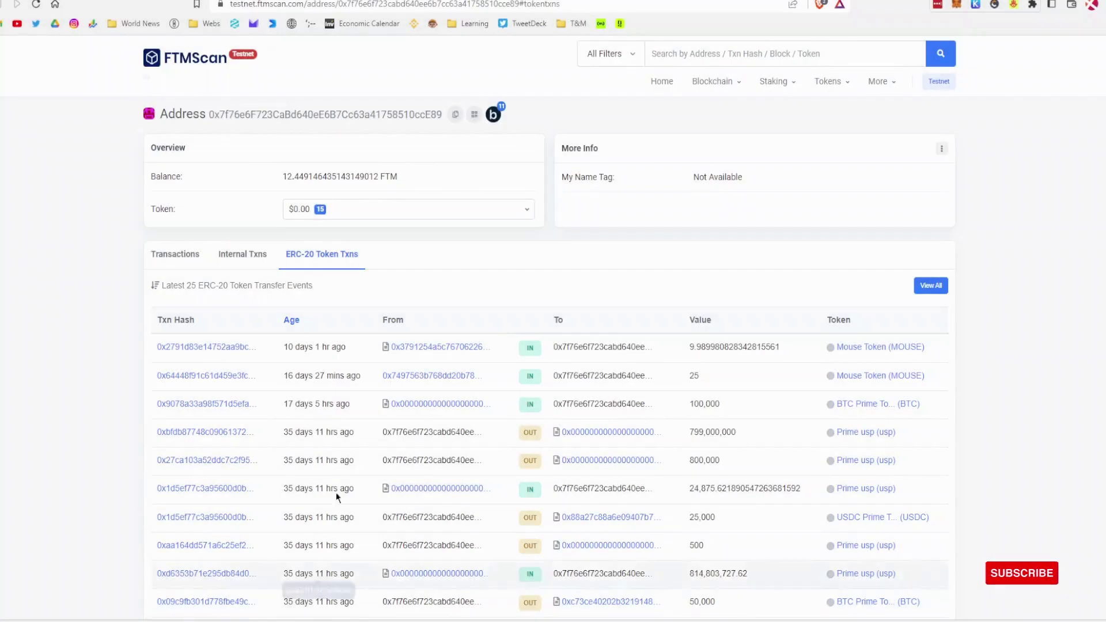
Step: Enter 'SC' with the BscScan source-chain transaction link in the Crew3 proof box
click(398, 6)
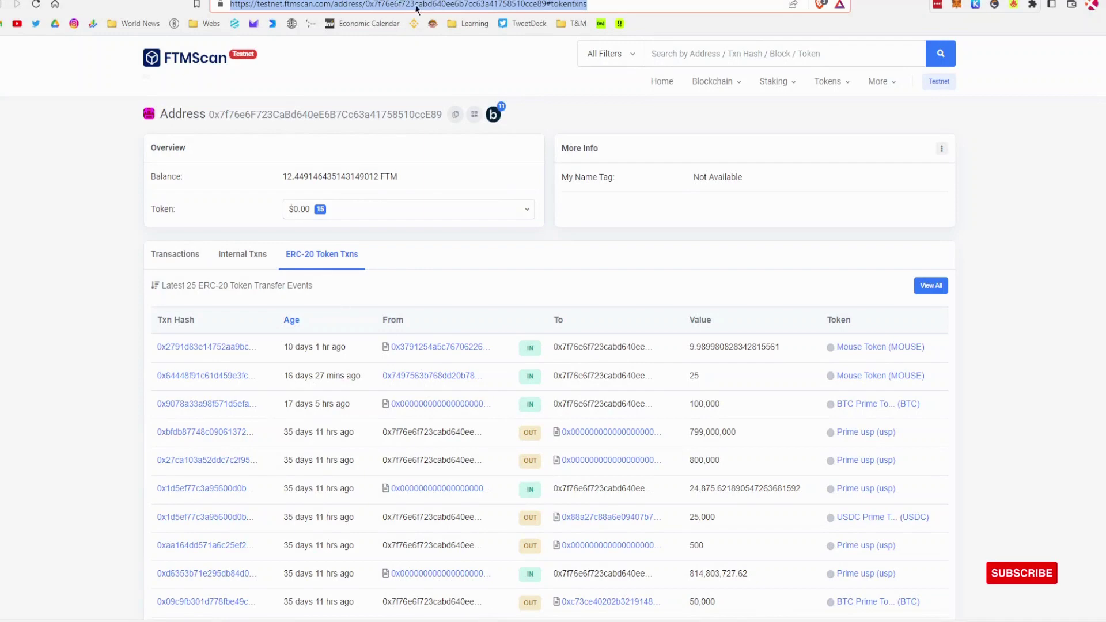
key(ctrl+Tab)
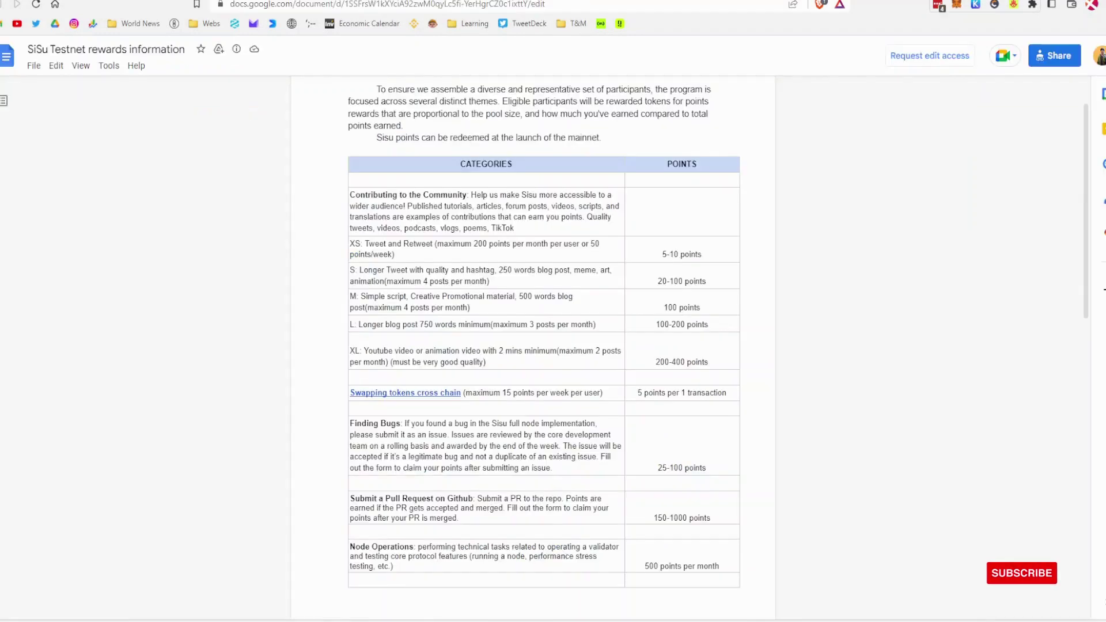
key(ctrl+Tab)
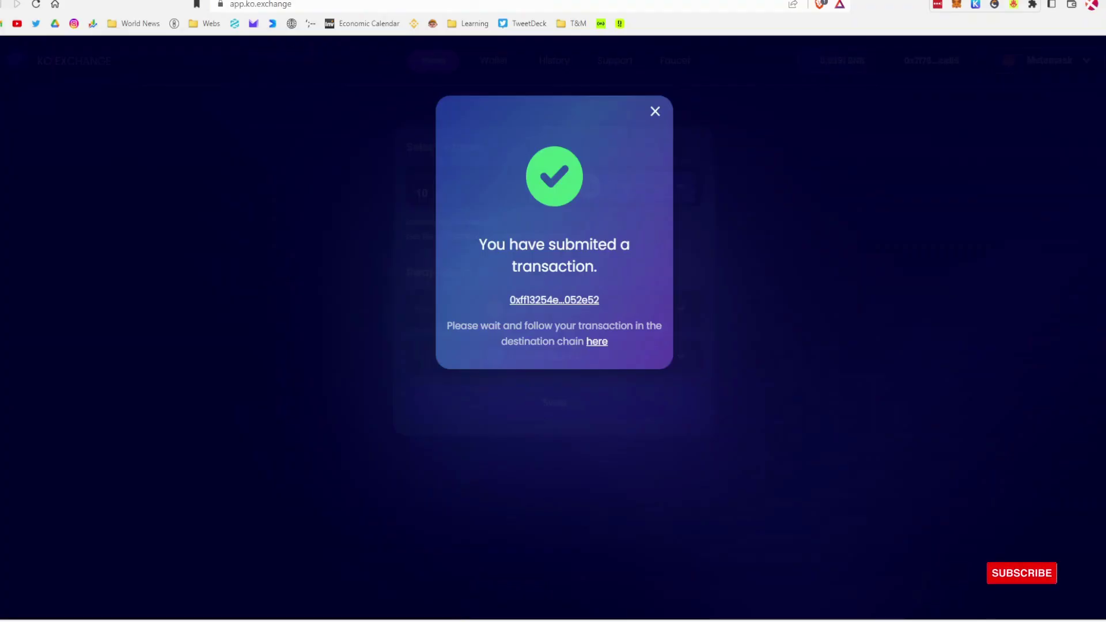
key(ctrl+Tab)
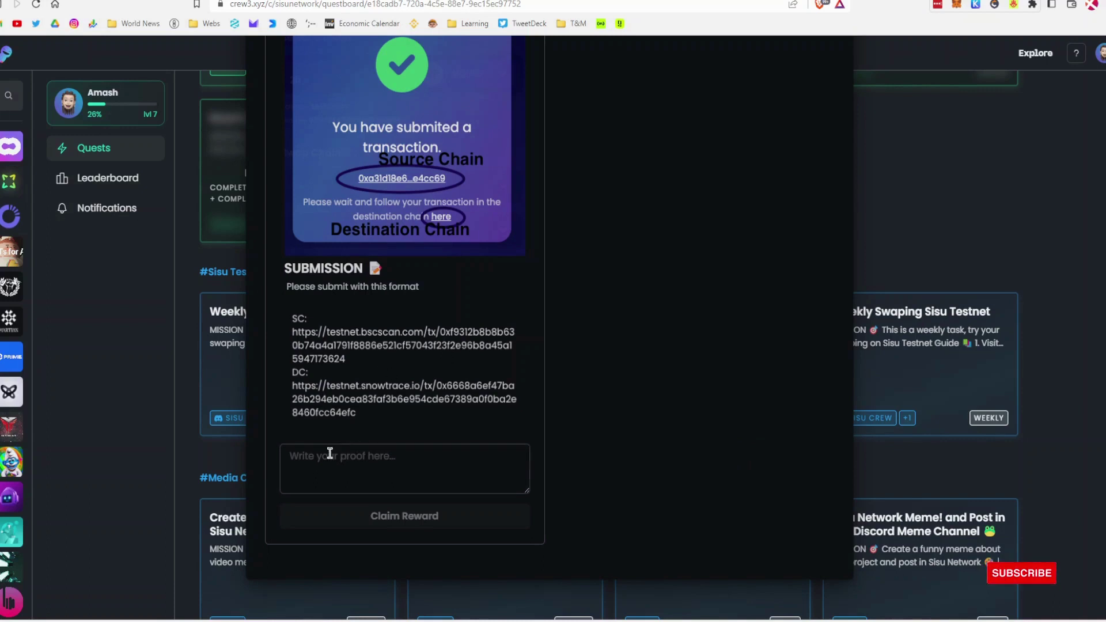
click(309, 459)
text(SC:)
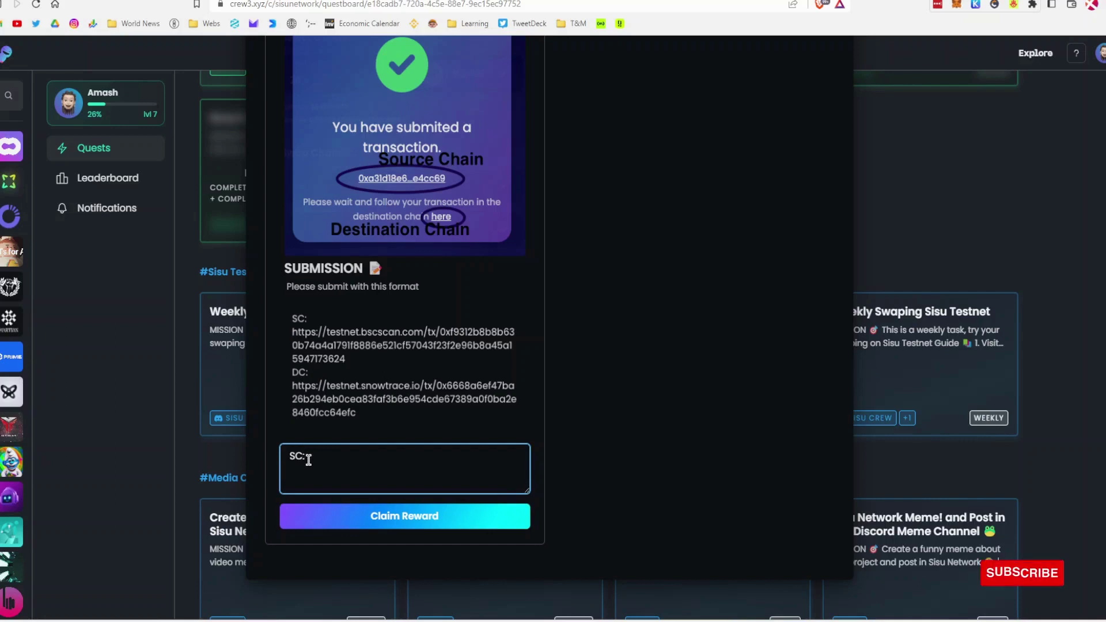
key(Return)
key(ctrl+v)
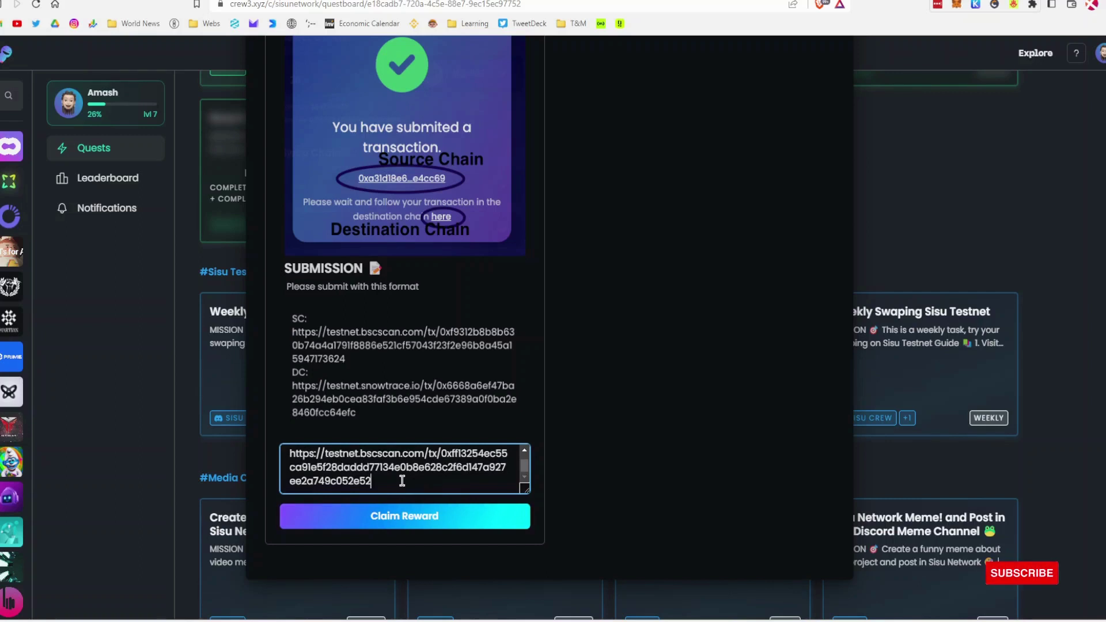
Step: Add a 'DC' line containing the copied FTMScan destination address link
key(Return)
key(Return)
text(DC:)
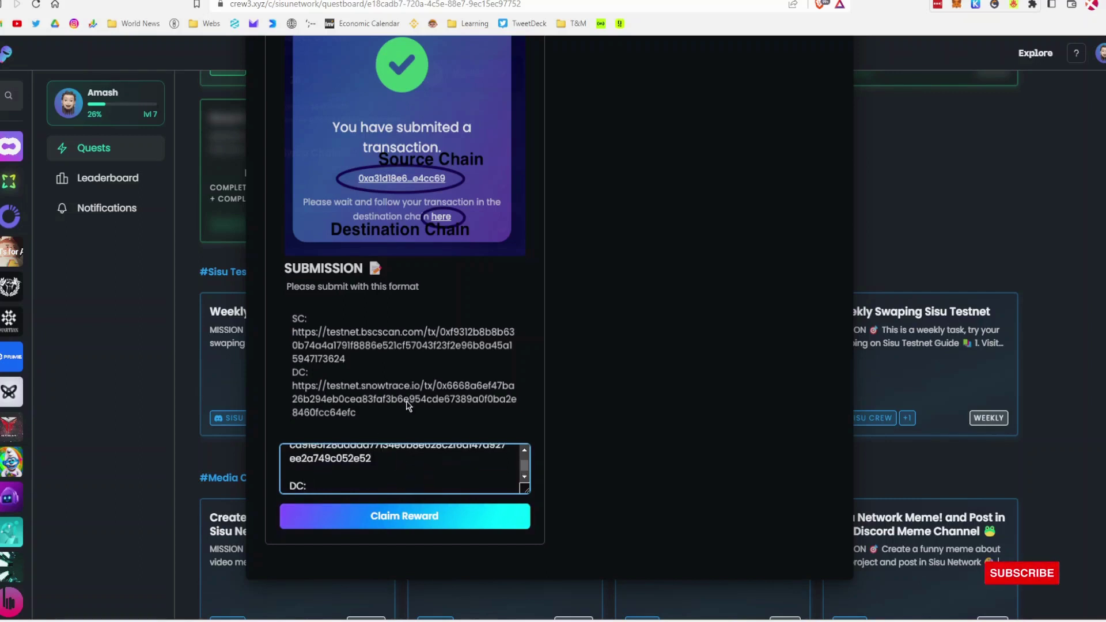
key(ctrl+Tab)
click(387, 11)
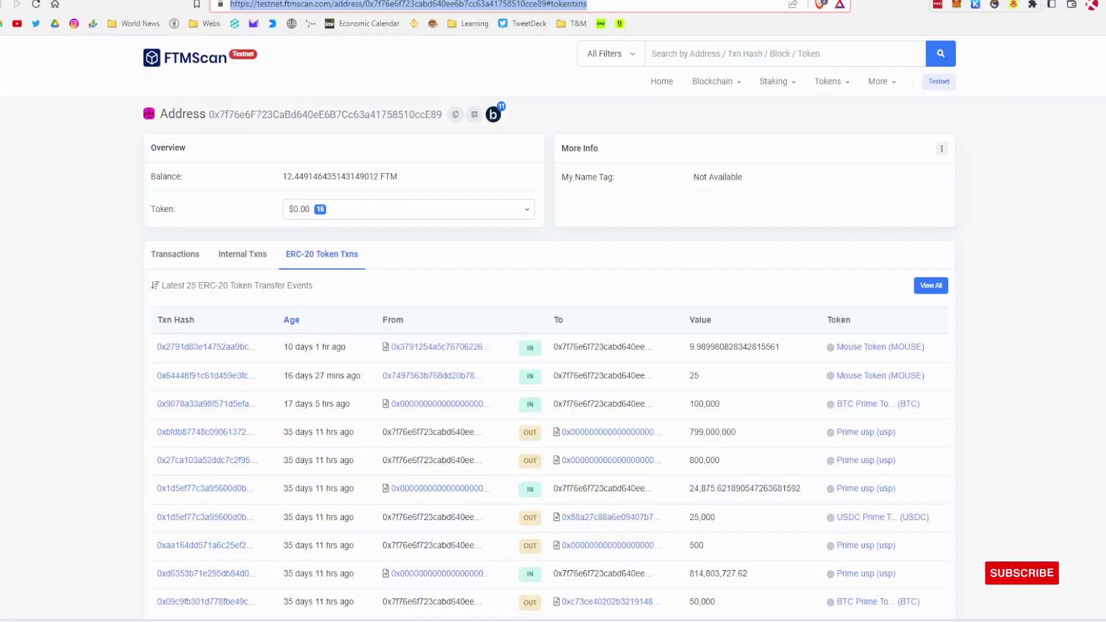
key(ctrl+c)
key(ctrl+shift+Tab)
key(ctrl+v)
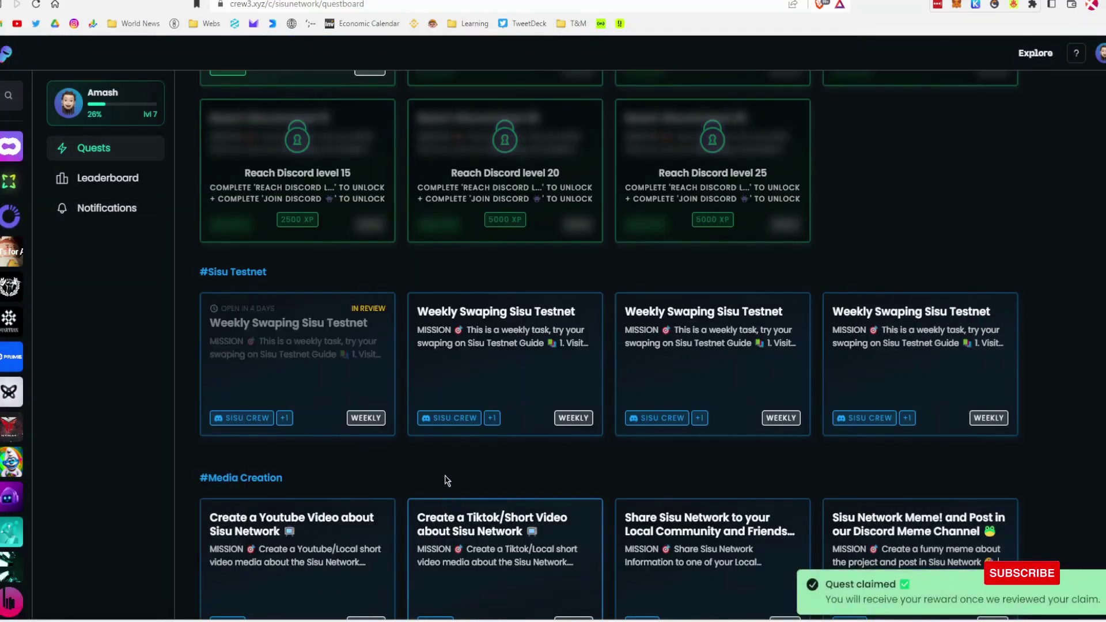
Step: Claim the Weekly Swaping Sisu Testnet quest reward so the proof goes into review
click(526, 377)
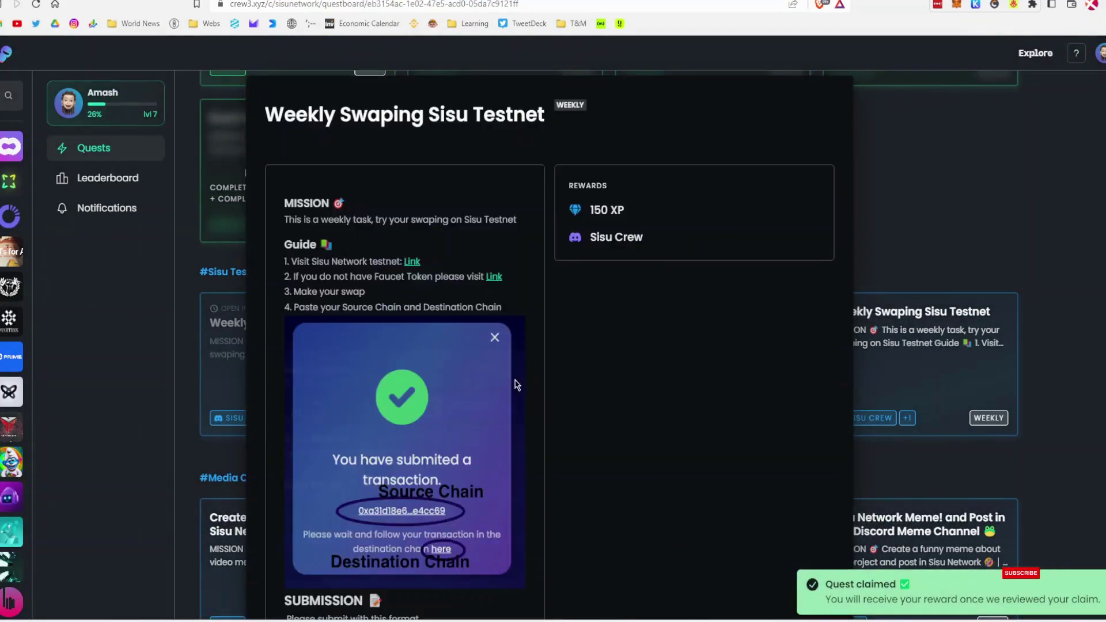
scroll(507, 458, down, 3)
scroll(508, 457, down, 3)
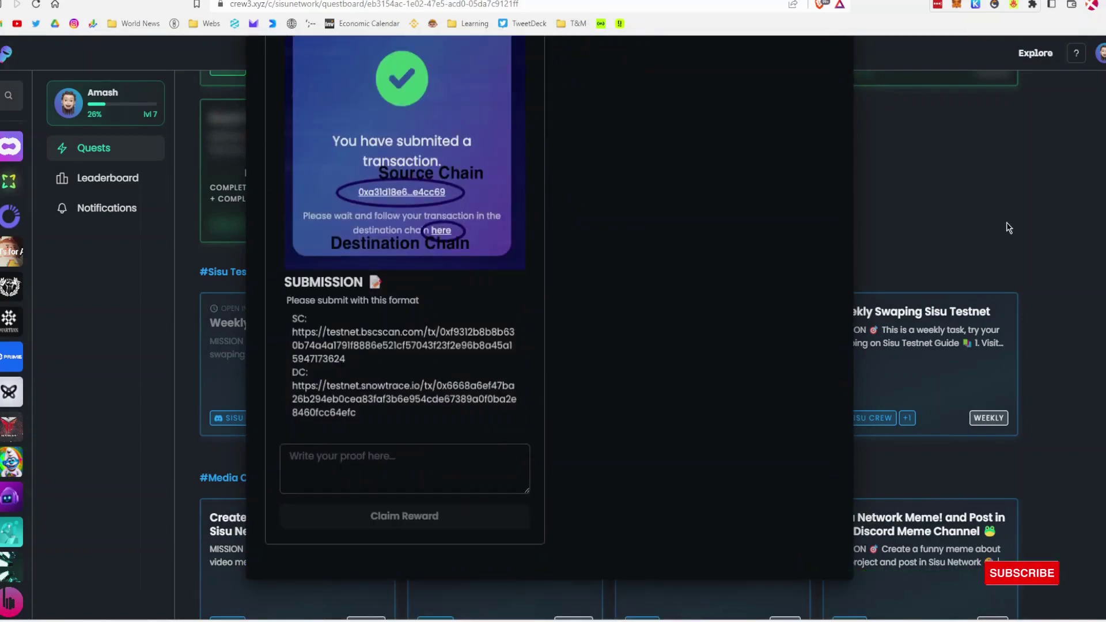
scroll(427, 99, up, 3)
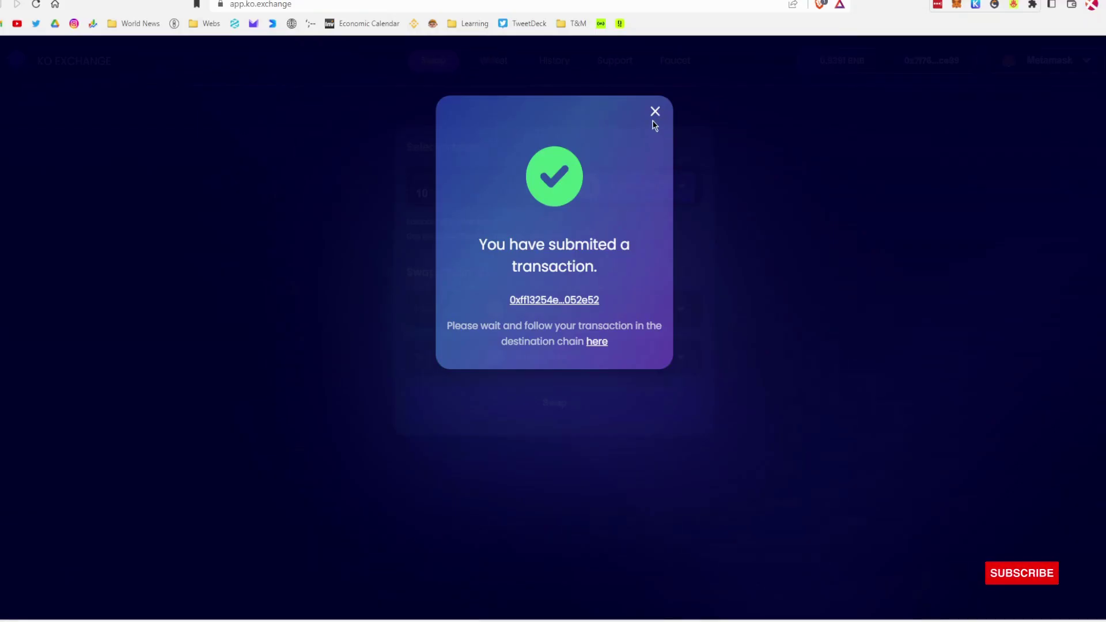
Step: Set the KO Exchange swap route from Fantom Testnet to Avalanche Testnet
click(656, 115)
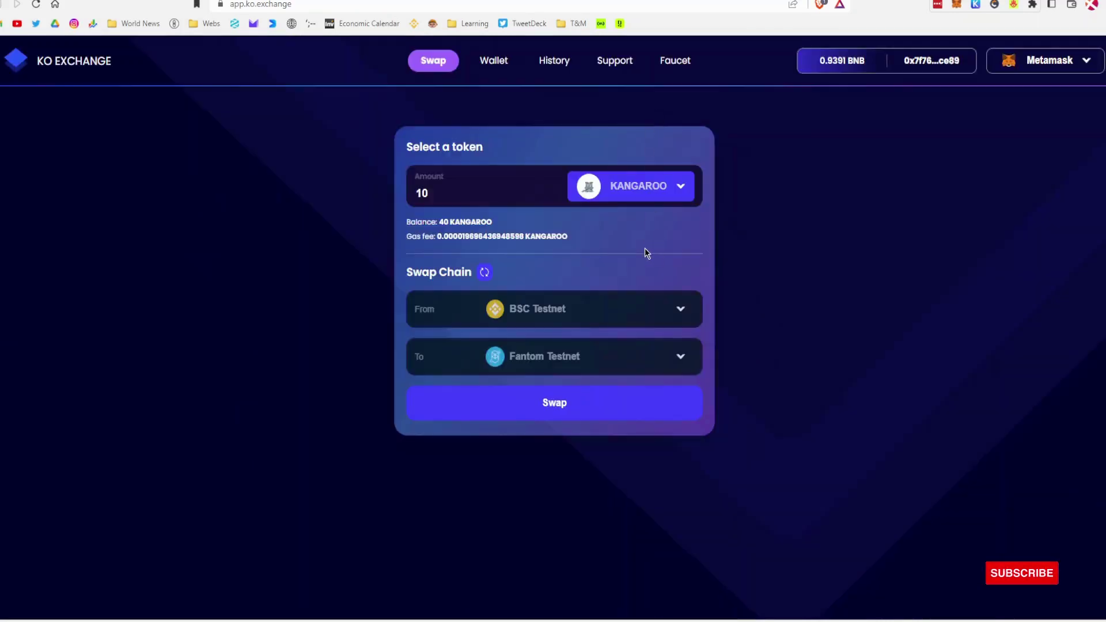
click(581, 316)
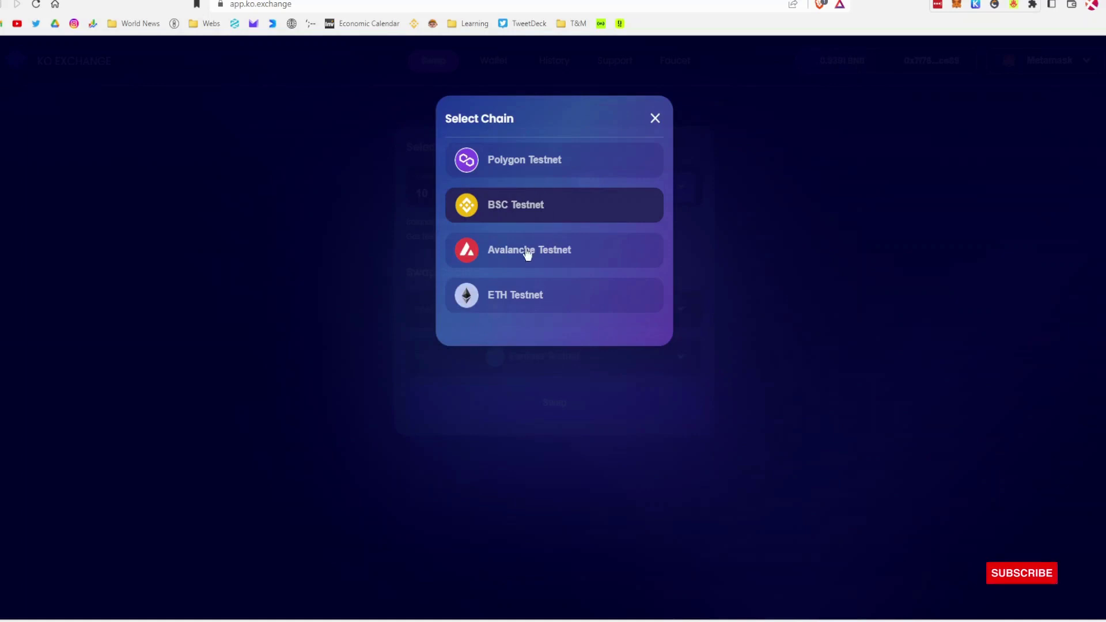
click(581, 405)
click(573, 358)
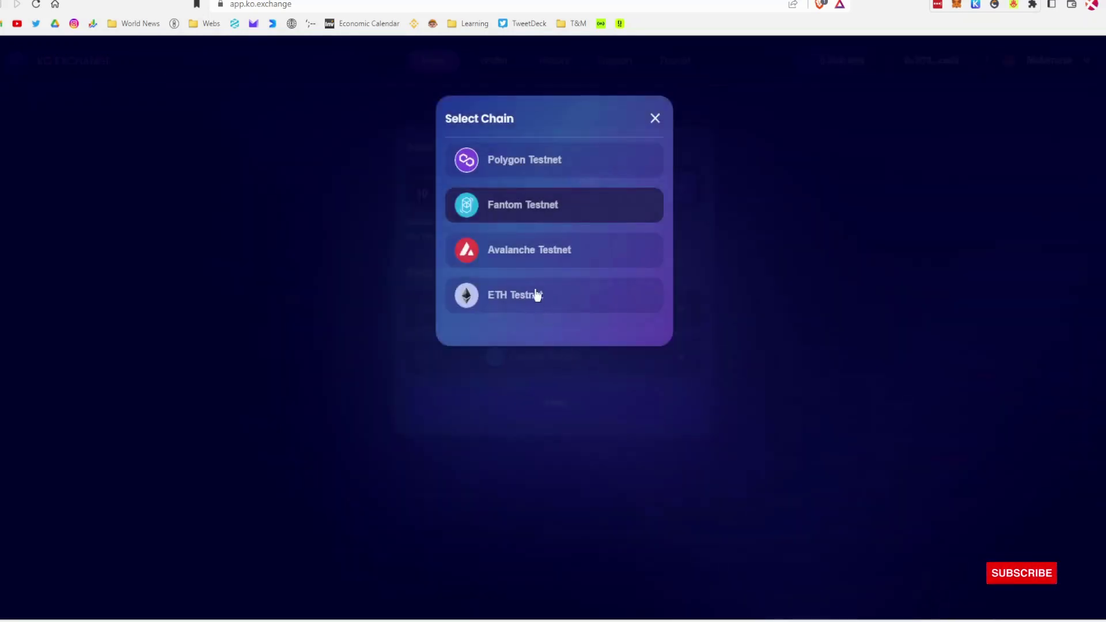
click(533, 295)
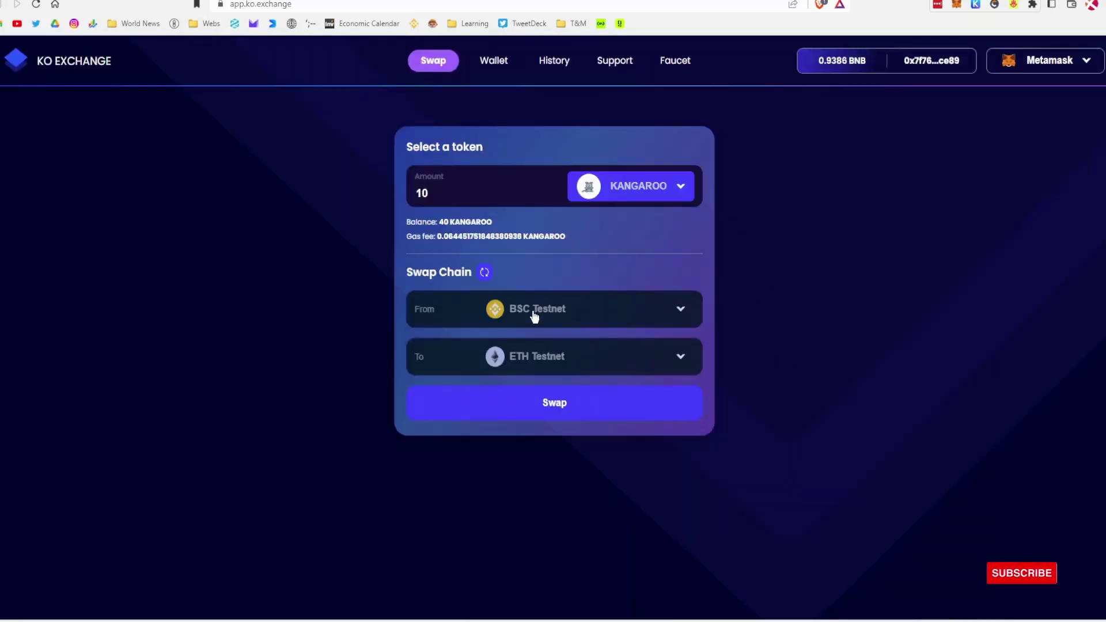
click(534, 311)
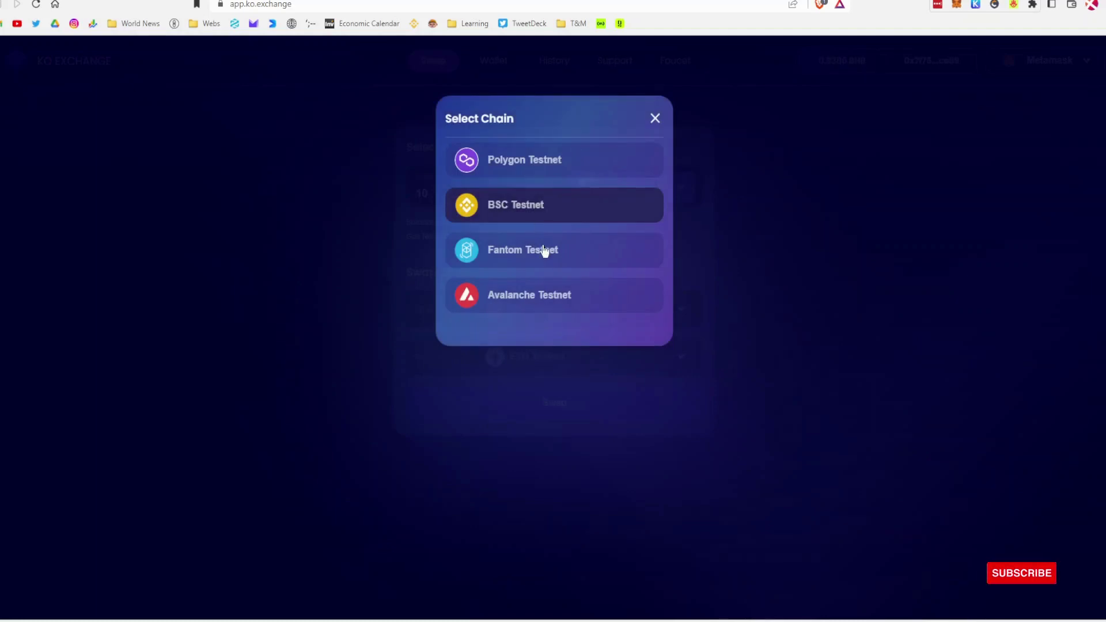
click(542, 249)
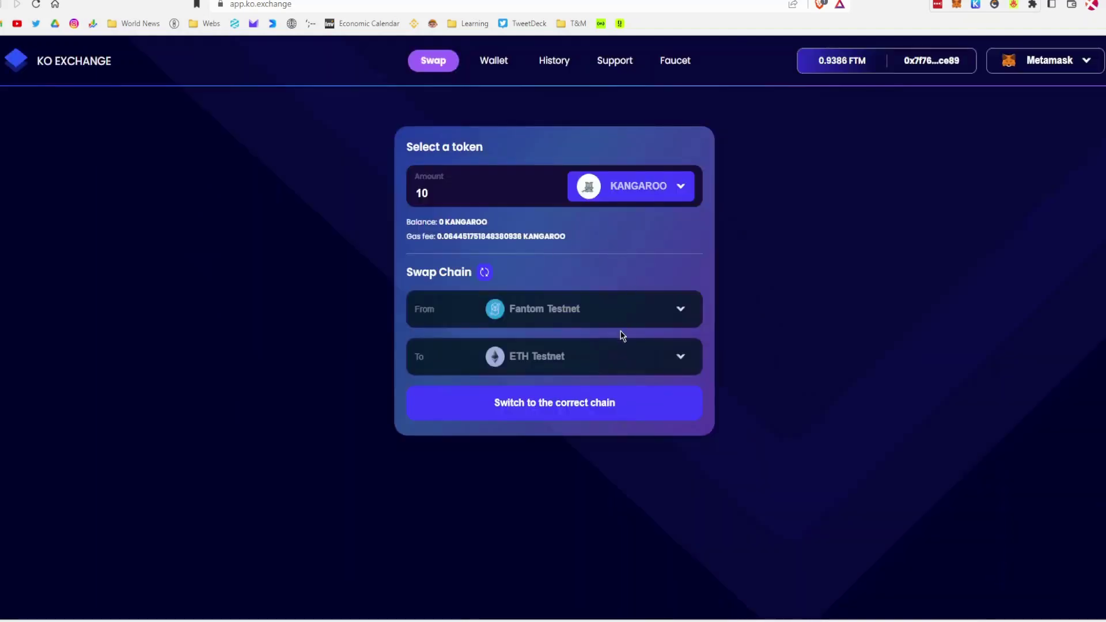
click(613, 371)
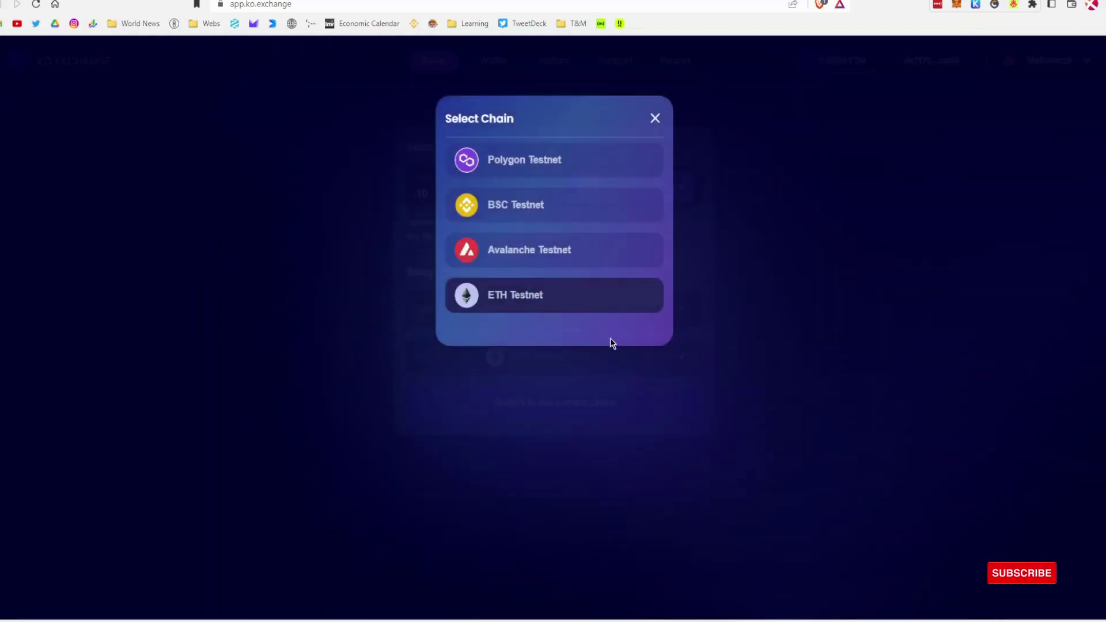
click(565, 422)
click(557, 357)
click(543, 251)
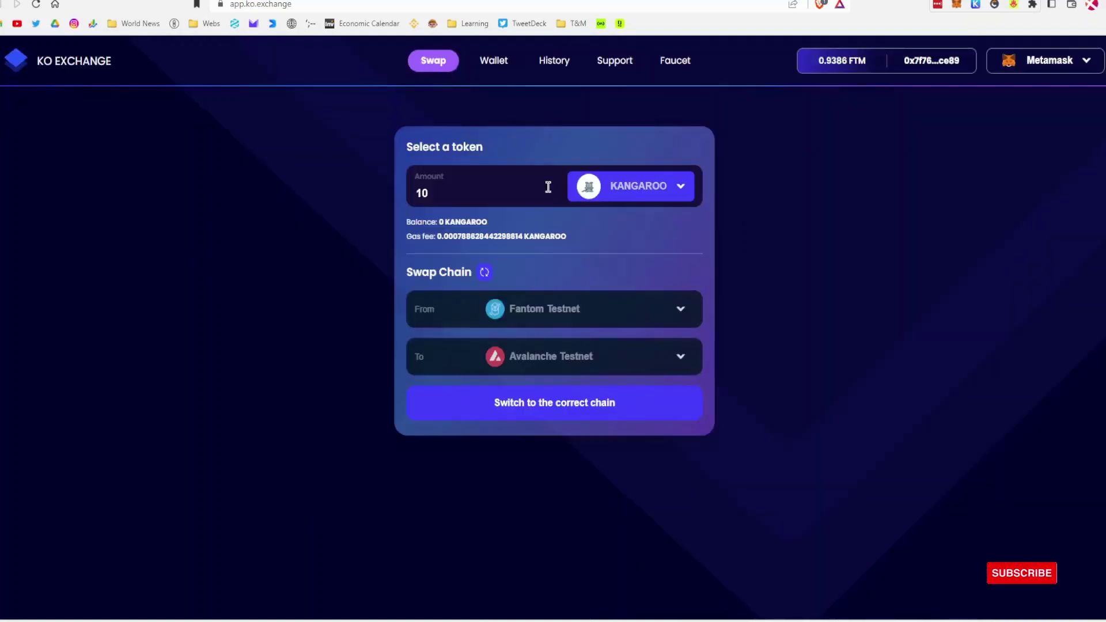
Step: Choose MOUSE as the swap token and set the amount to 20
click(613, 187)
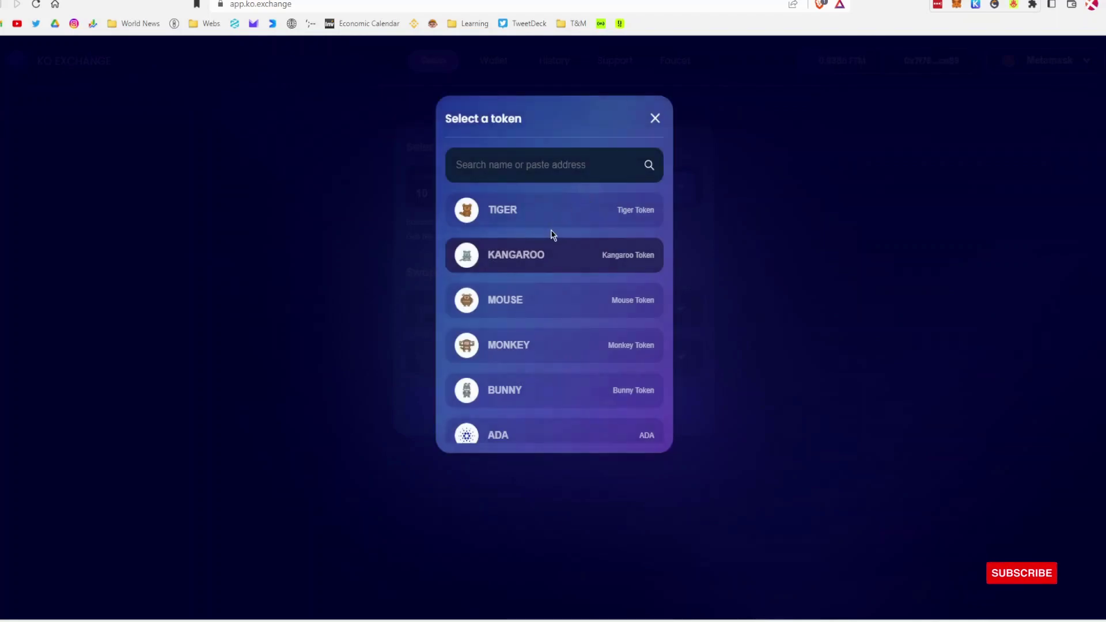
click(579, 219)
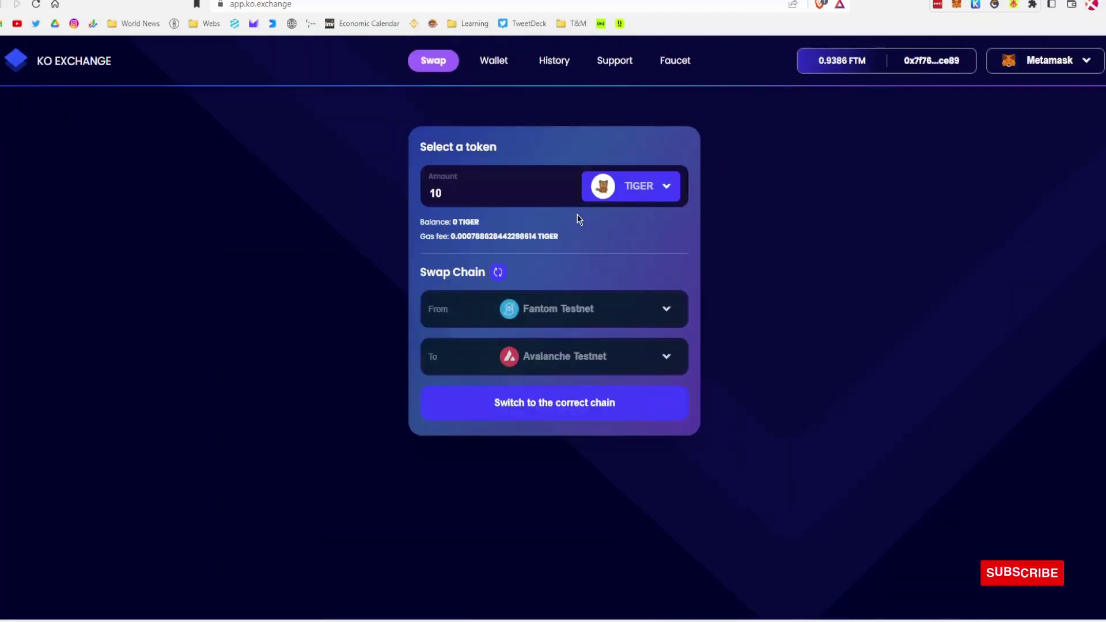
click(622, 194)
click(626, 264)
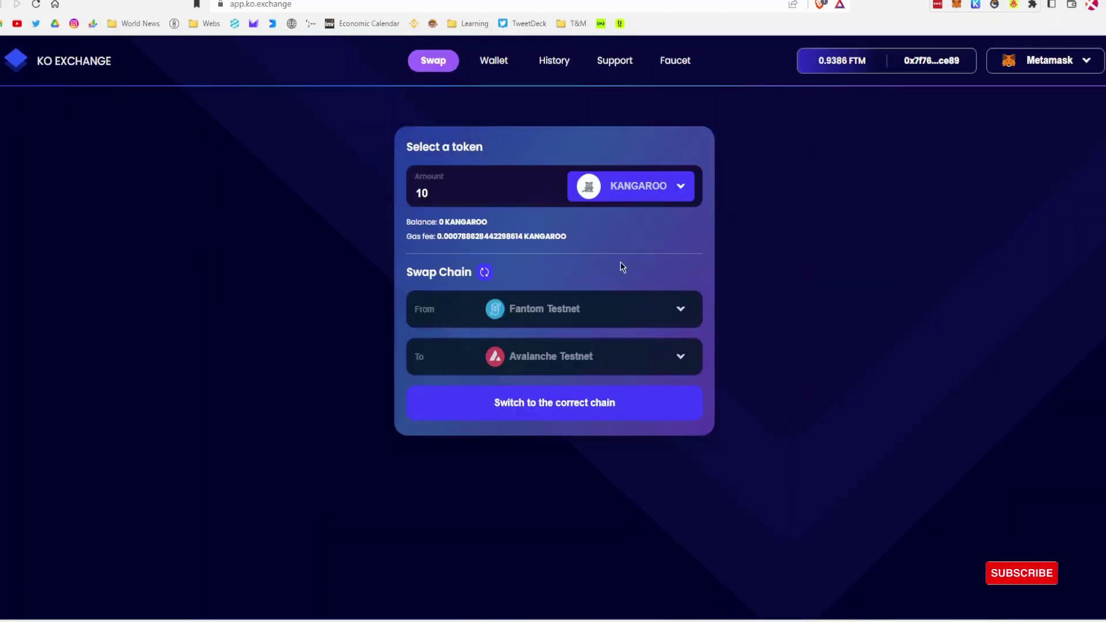
click(628, 183)
click(608, 308)
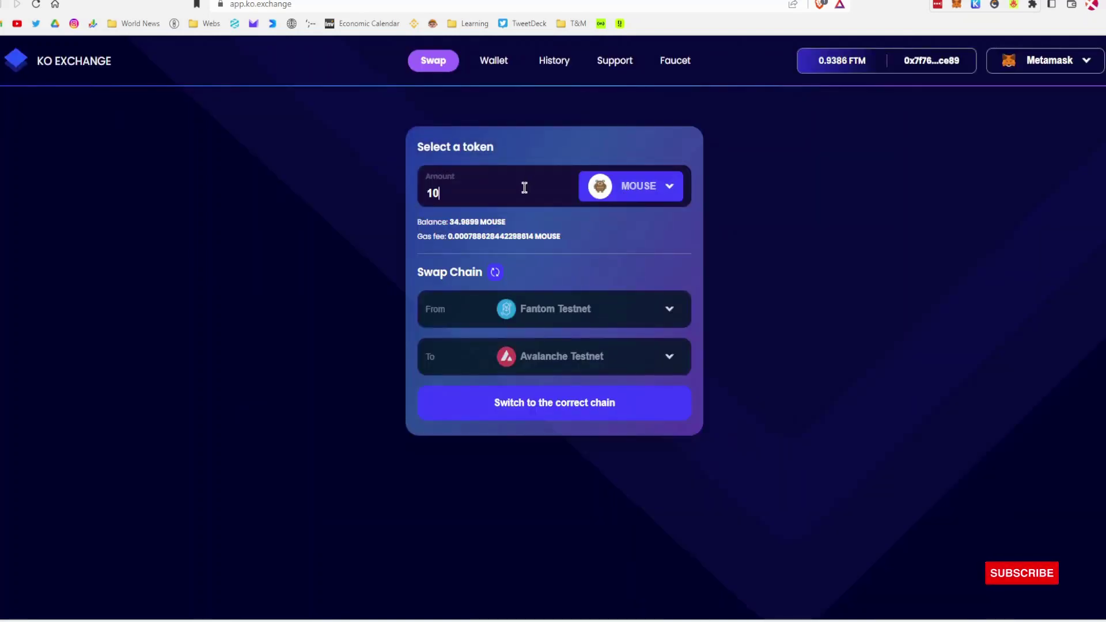
double_click(477, 188)
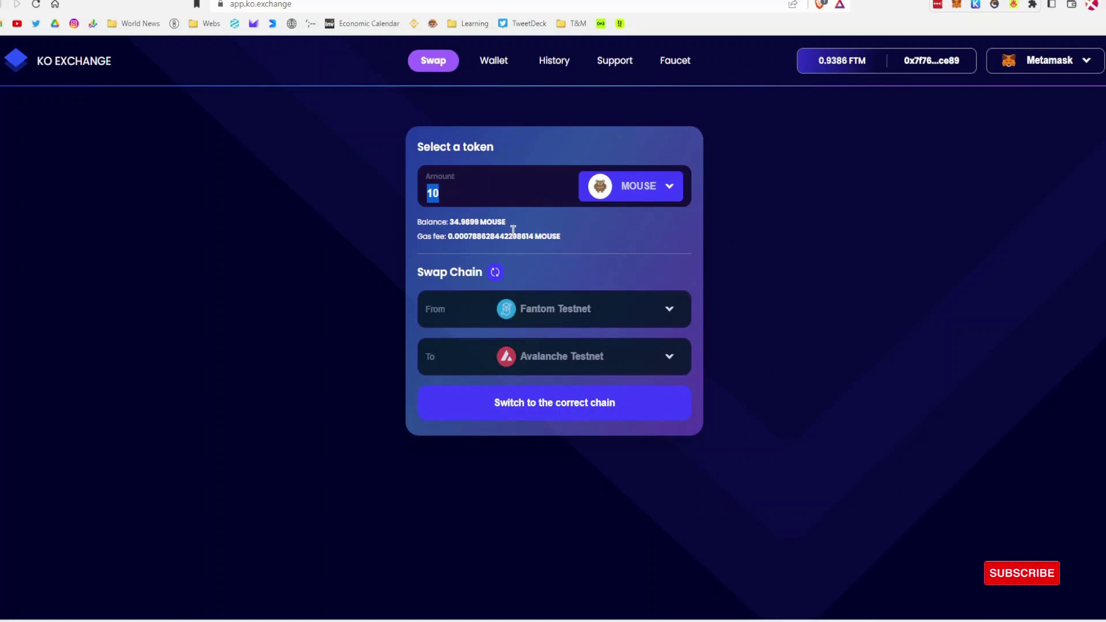
text(20)
Step: Switch the wallet to Fantom Testnet and confirm the 20 MOUSE swap in MetaMask
click(562, 405)
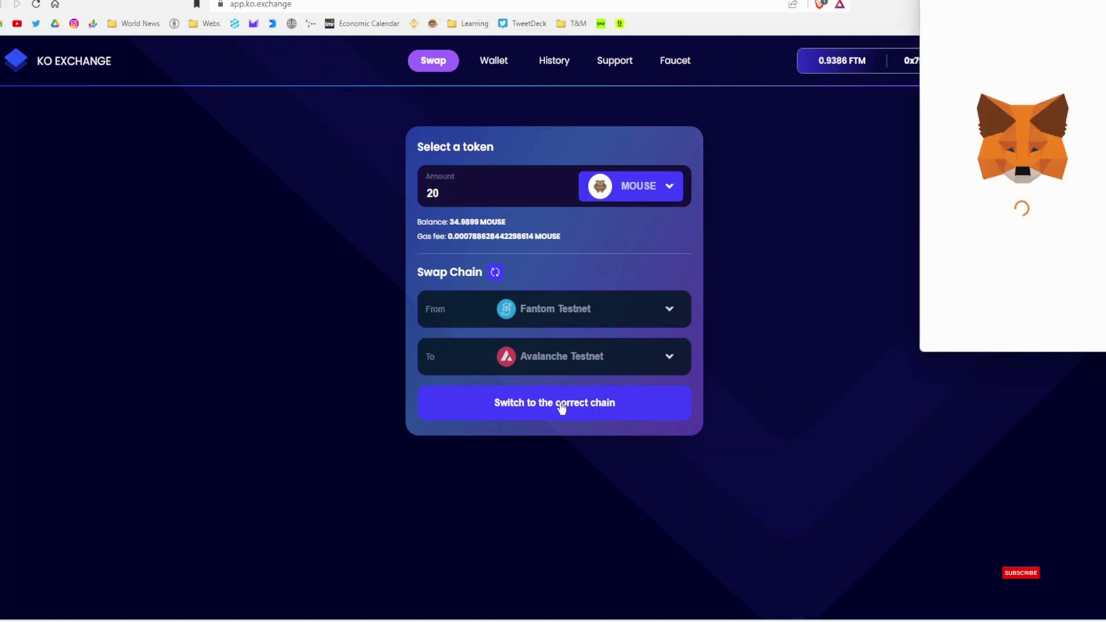
click(1071, 328)
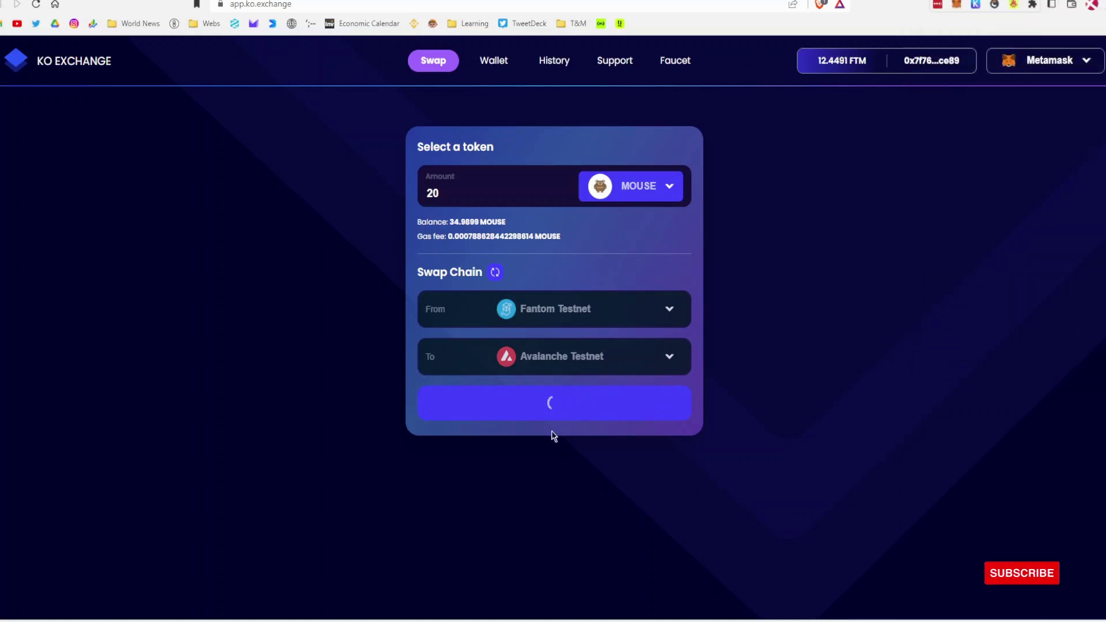
click(554, 405)
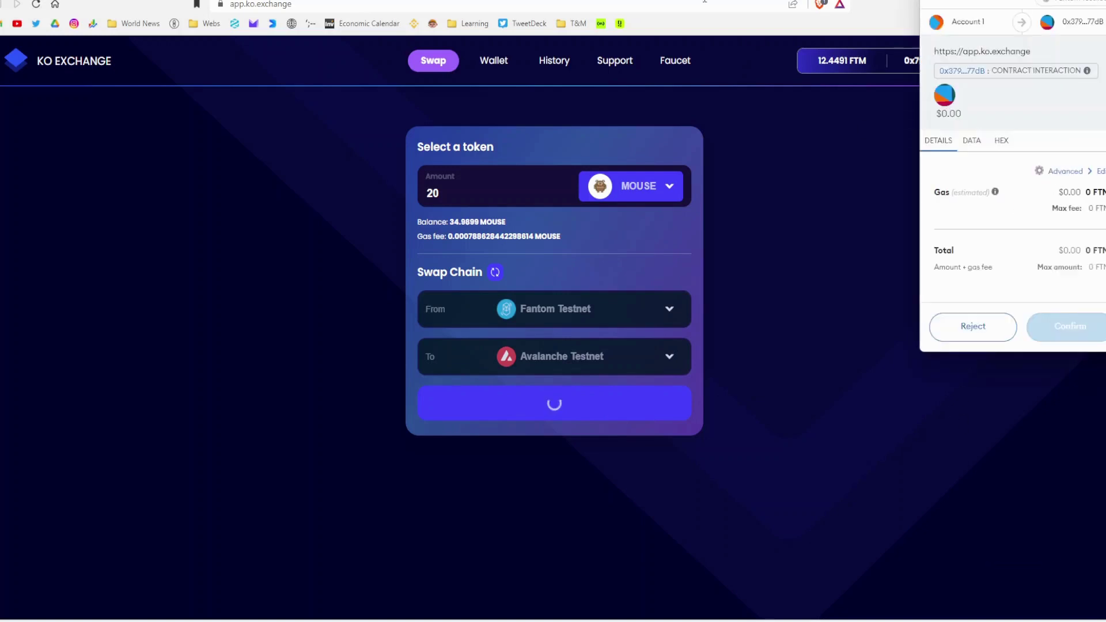
scroll(1063, 317, down, 1)
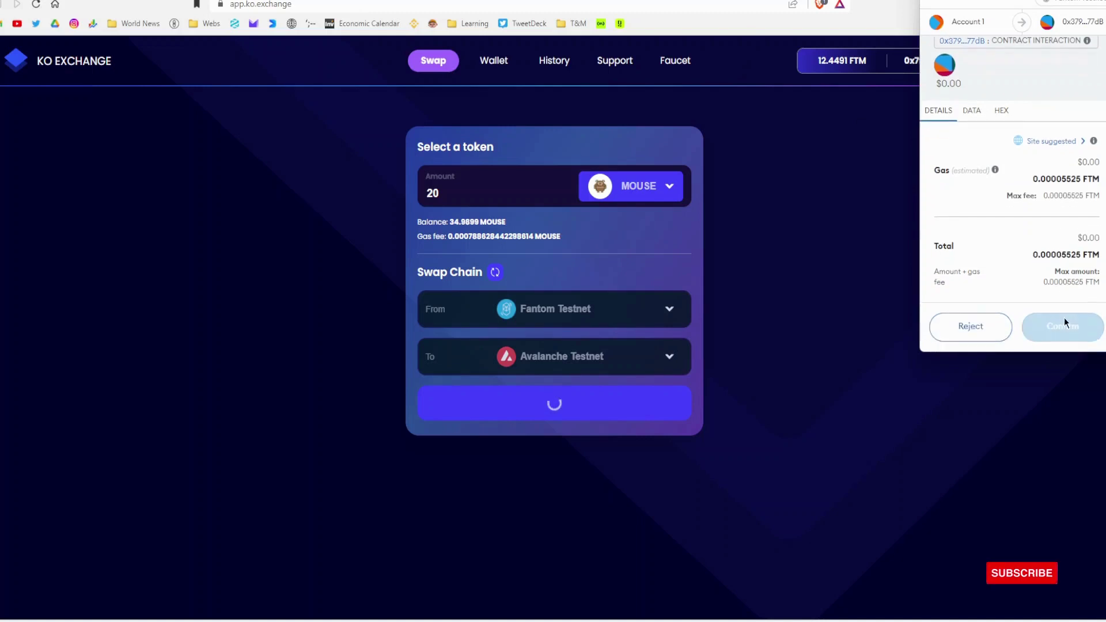
click(1062, 326)
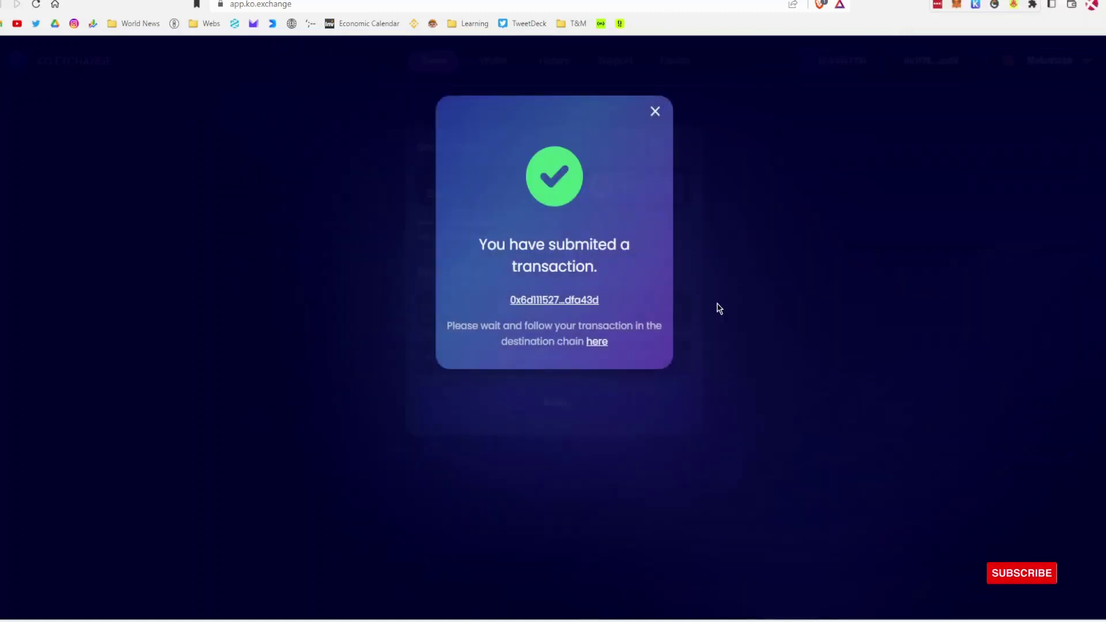
Step: Copy the source transaction link and paste it after 'SC:' in the Crew3 proof box
right_click(572, 300)
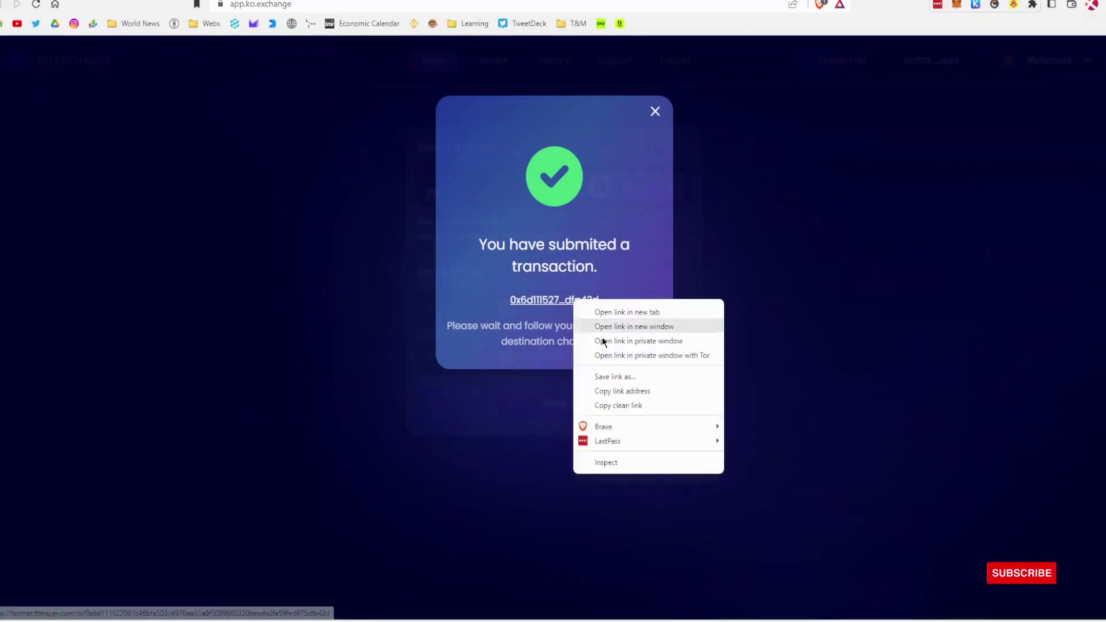
click(608, 391)
key(ctrl+Tab)
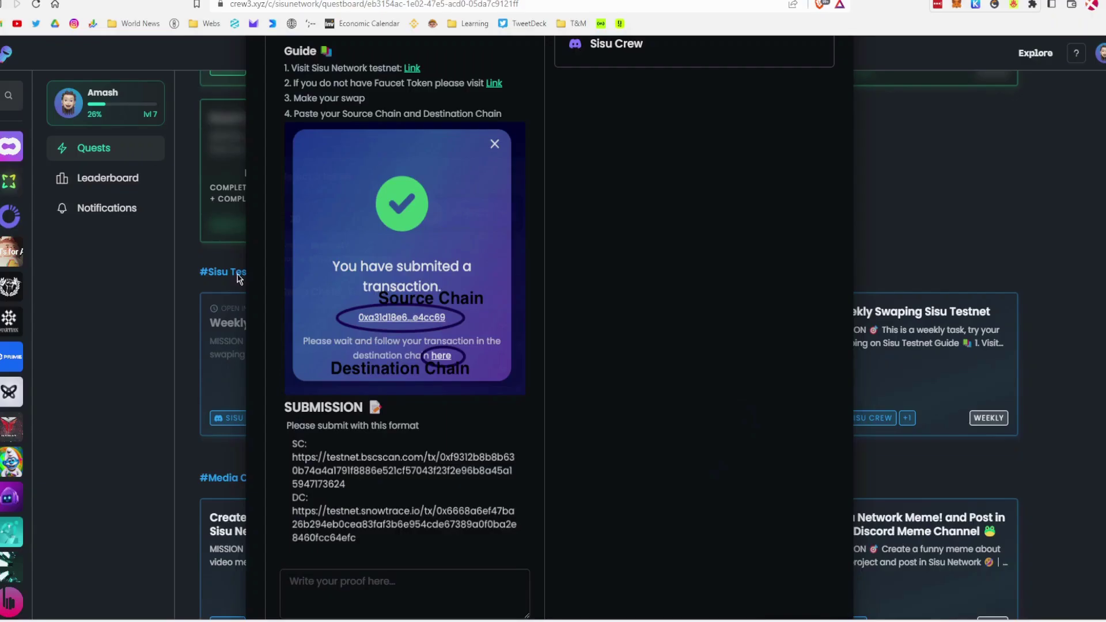
click(339, 578)
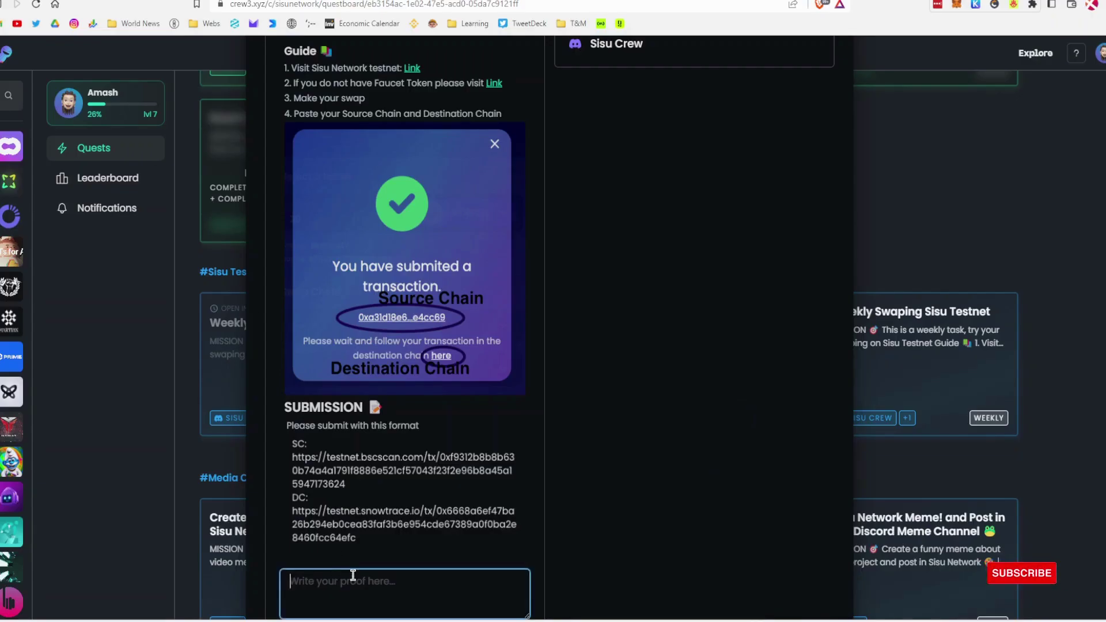
text(S)
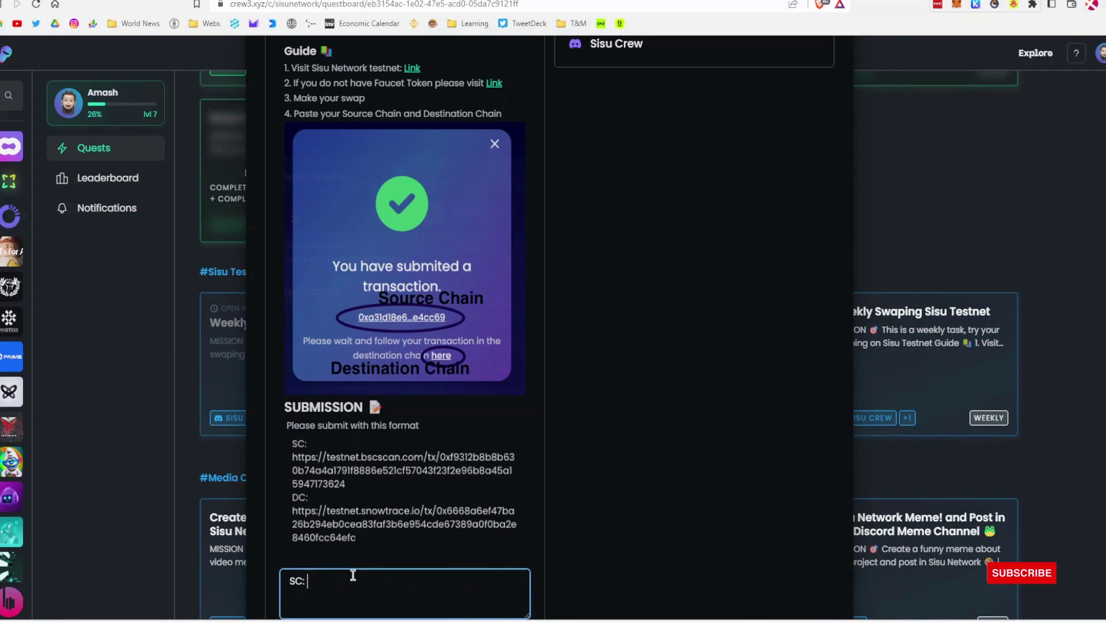
text(C:)
key(ctrl+v)
key(Return)
key(Return)
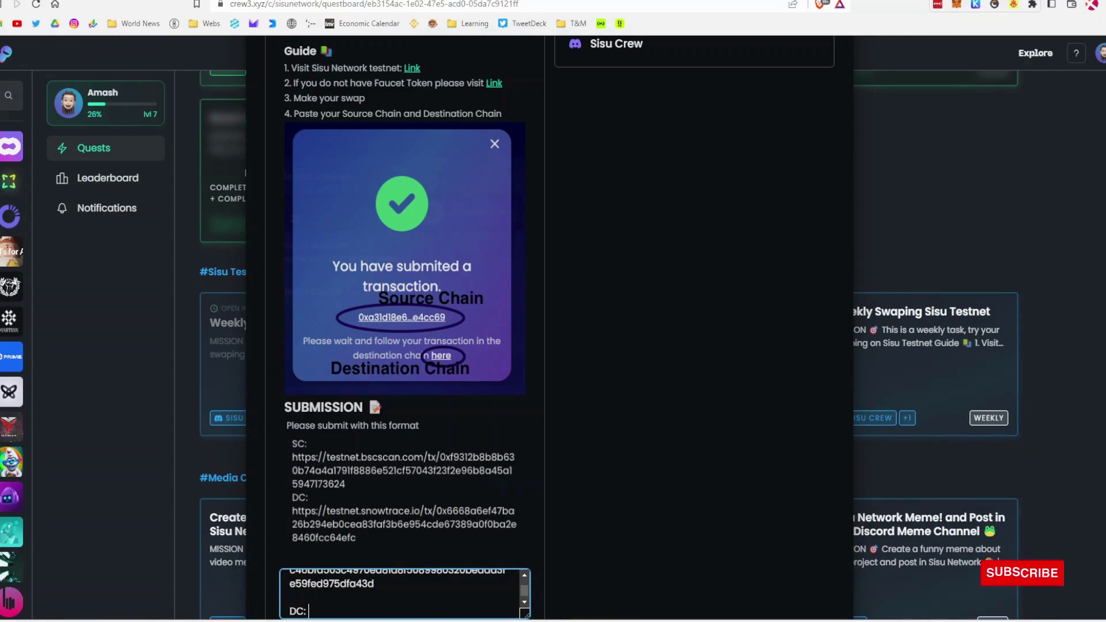
Step: Paste the Snowtrace destination link as the DC entry and claim the quest reward
key(ctrl+Tab)
right_click(592, 343)
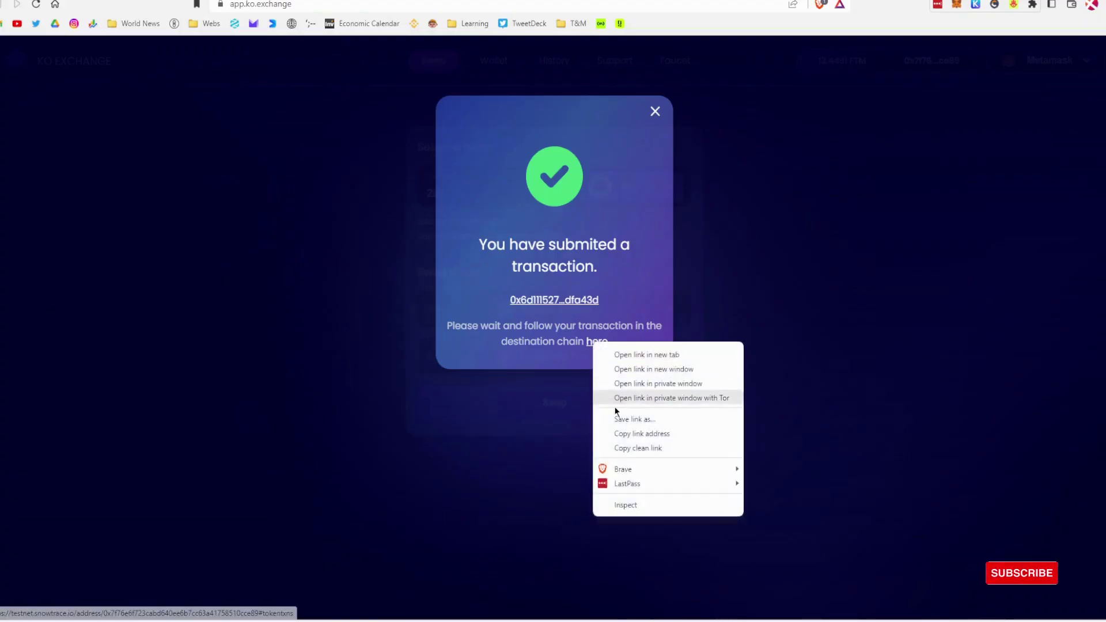
click(630, 447)
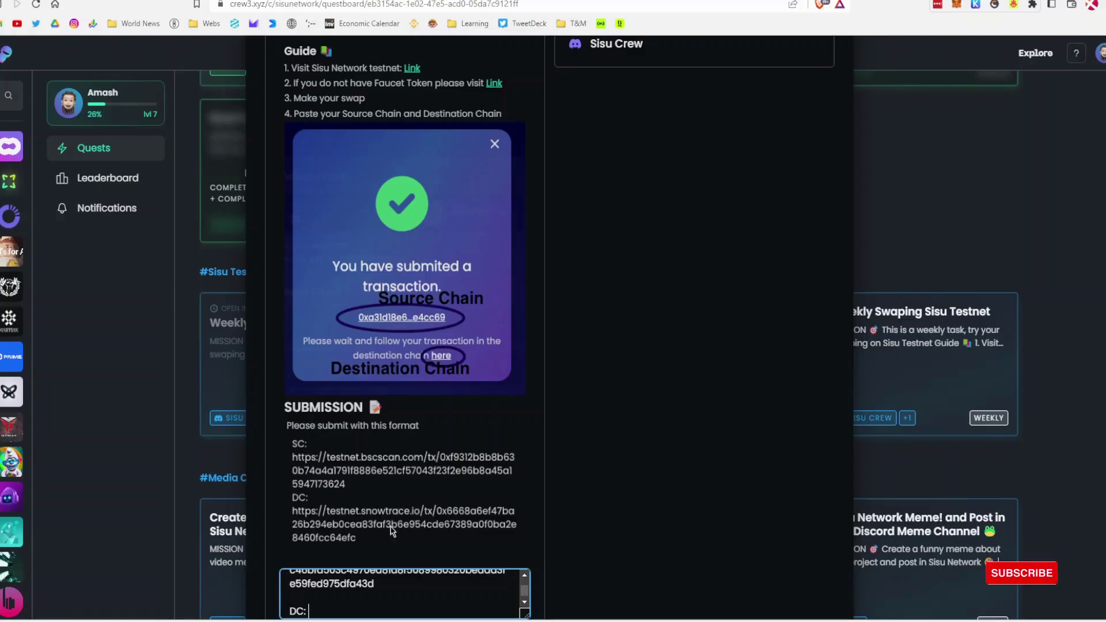
scroll(388, 535, down, 3)
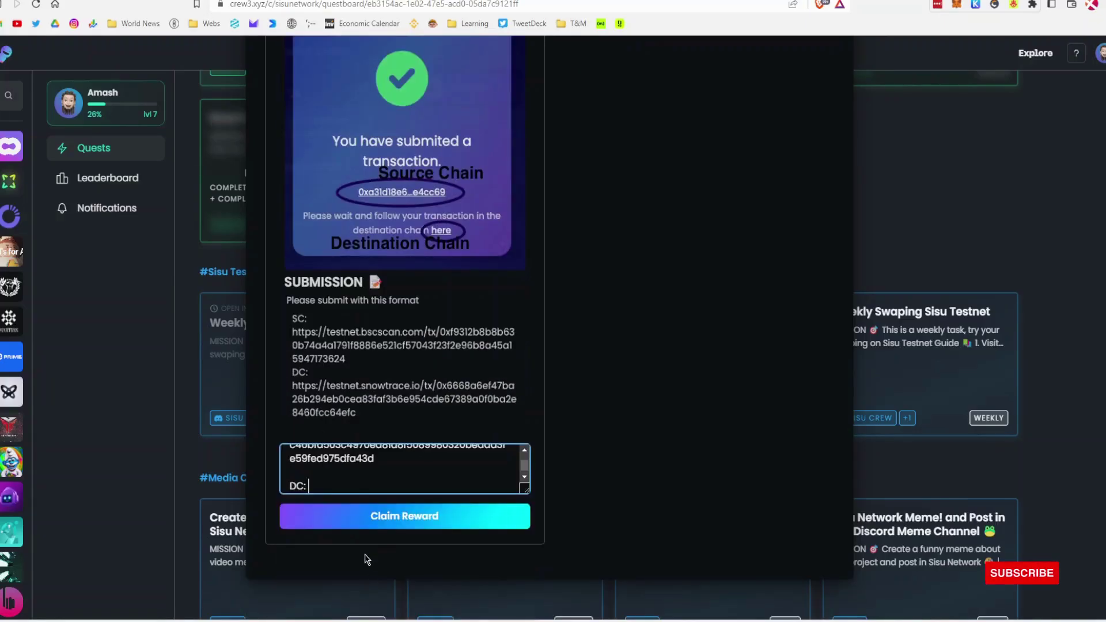
key(ctrl+v)
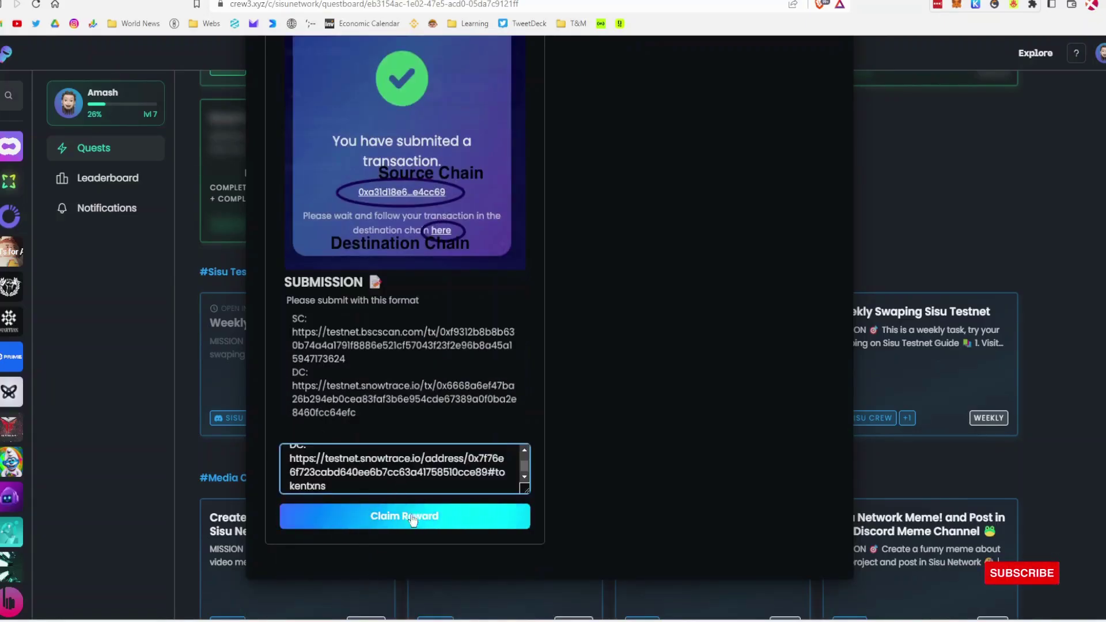
click(412, 518)
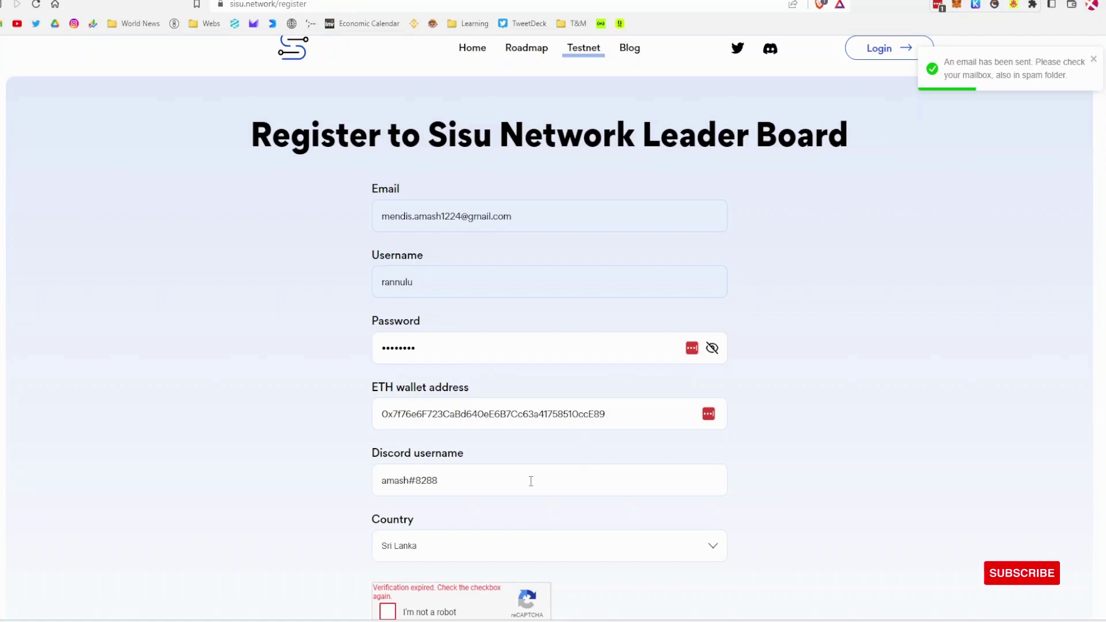
Step: Go from Home to the Testnet Leaderboard and save the site login in the browser
scroll(463, 331, up, 1)
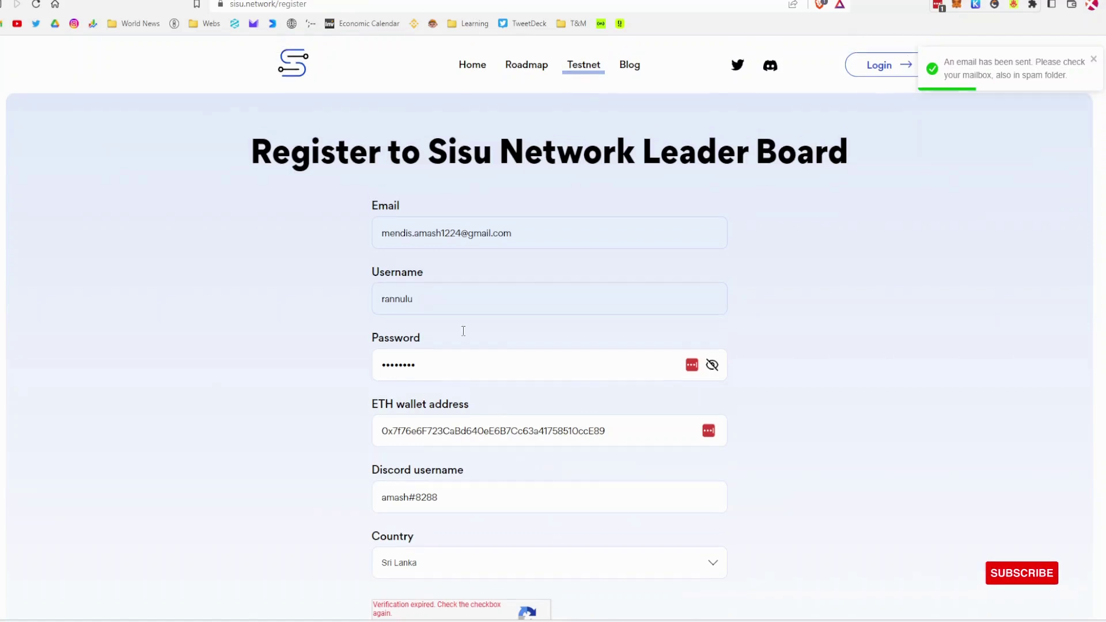
click(473, 67)
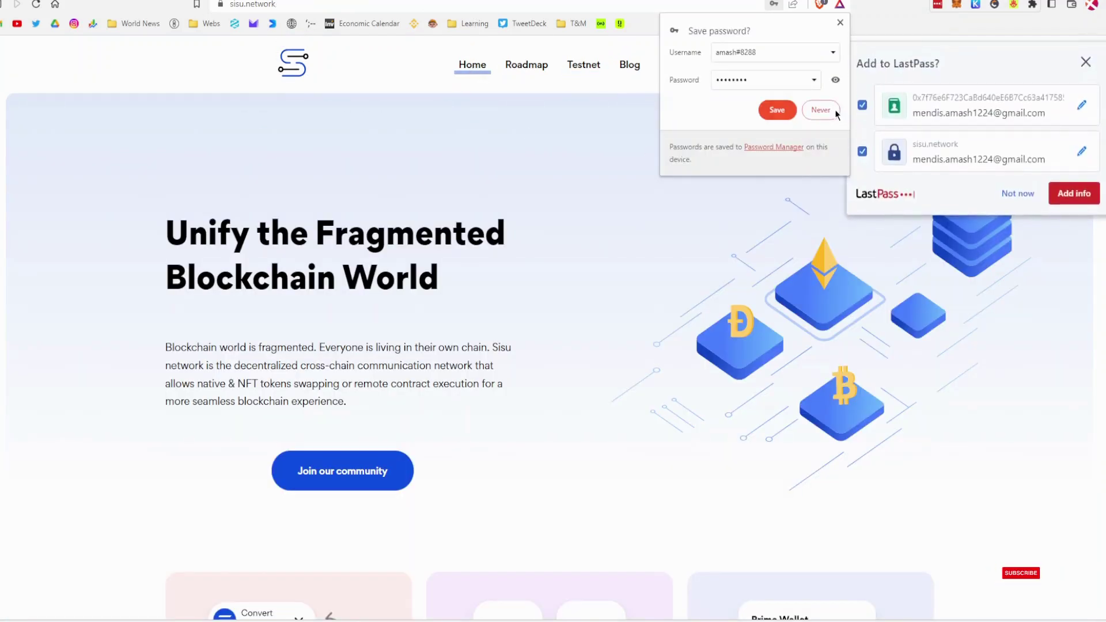
click(583, 65)
click(1085, 62)
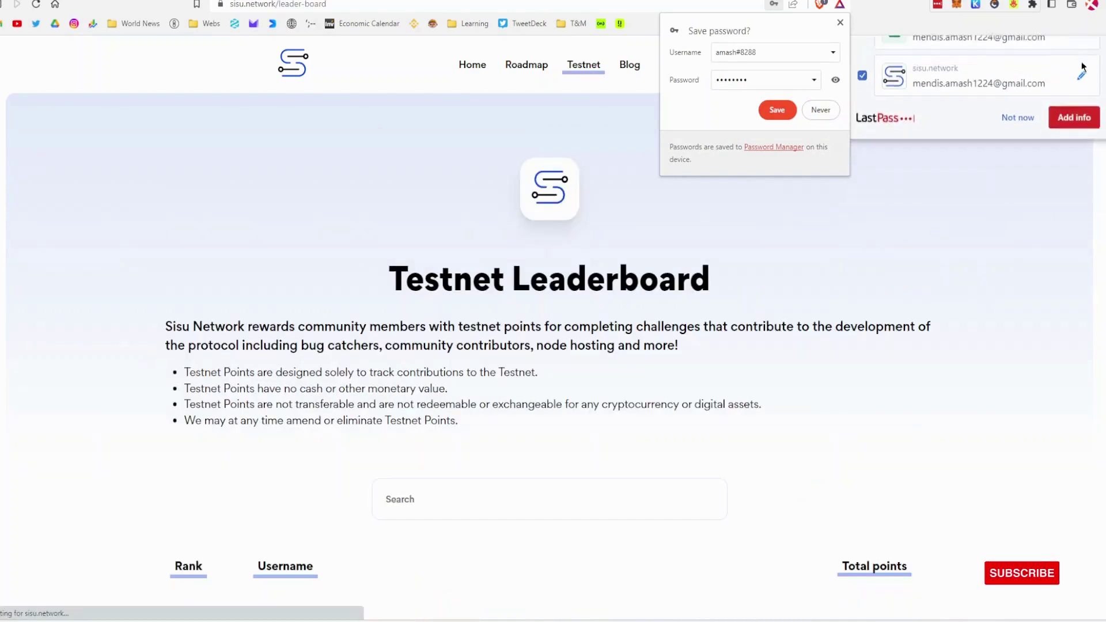
click(784, 116)
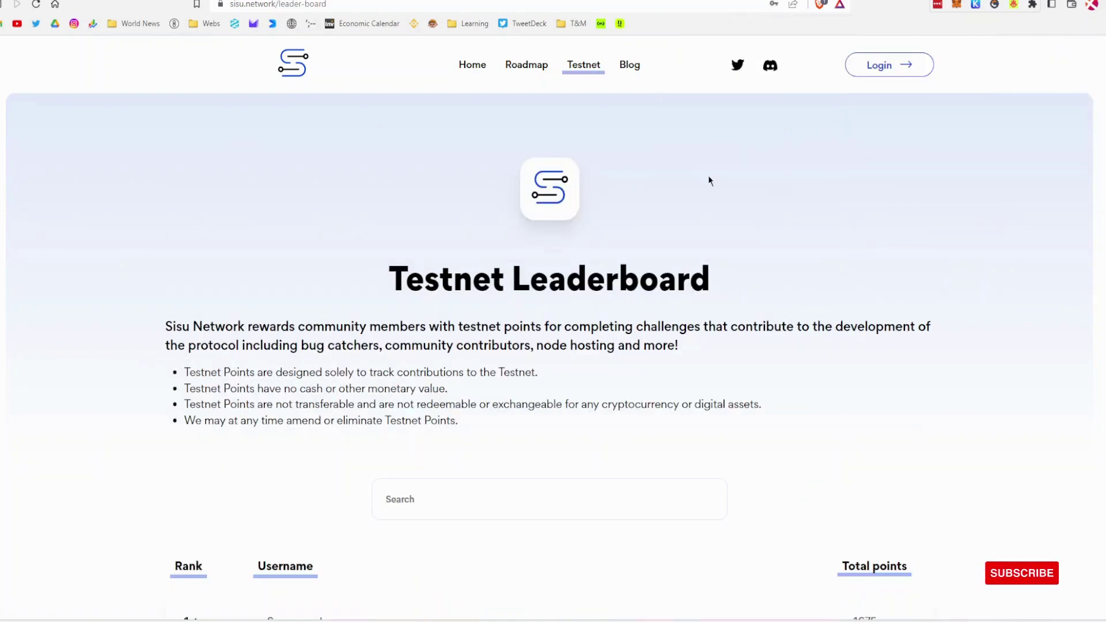
scroll(423, 422, down, 6)
scroll(422, 423, up, 6)
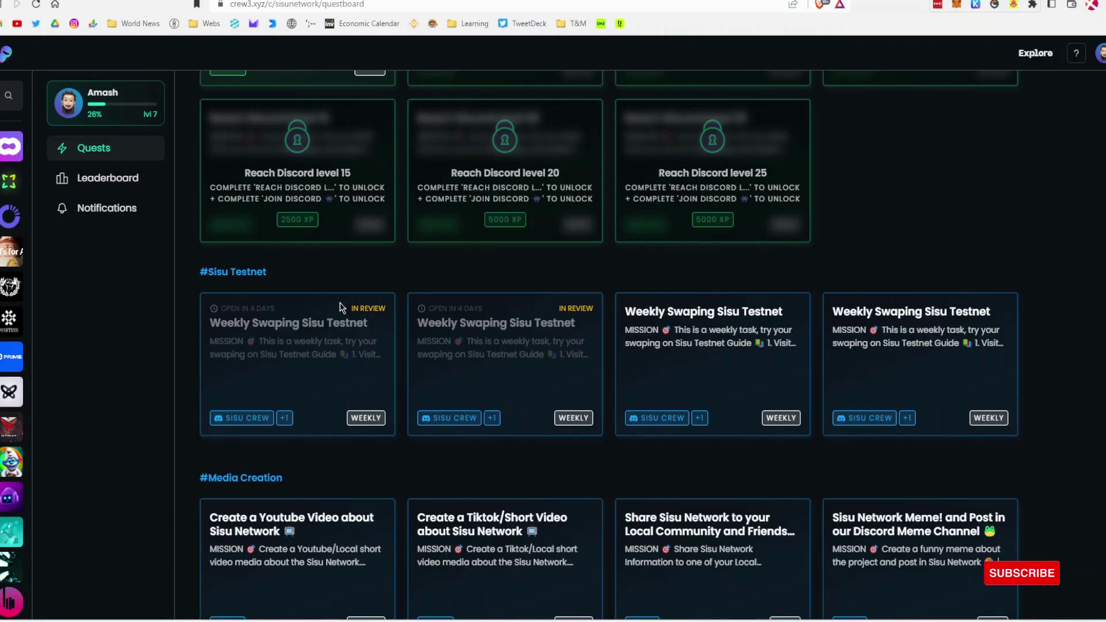
scroll(352, 323, up, 10)
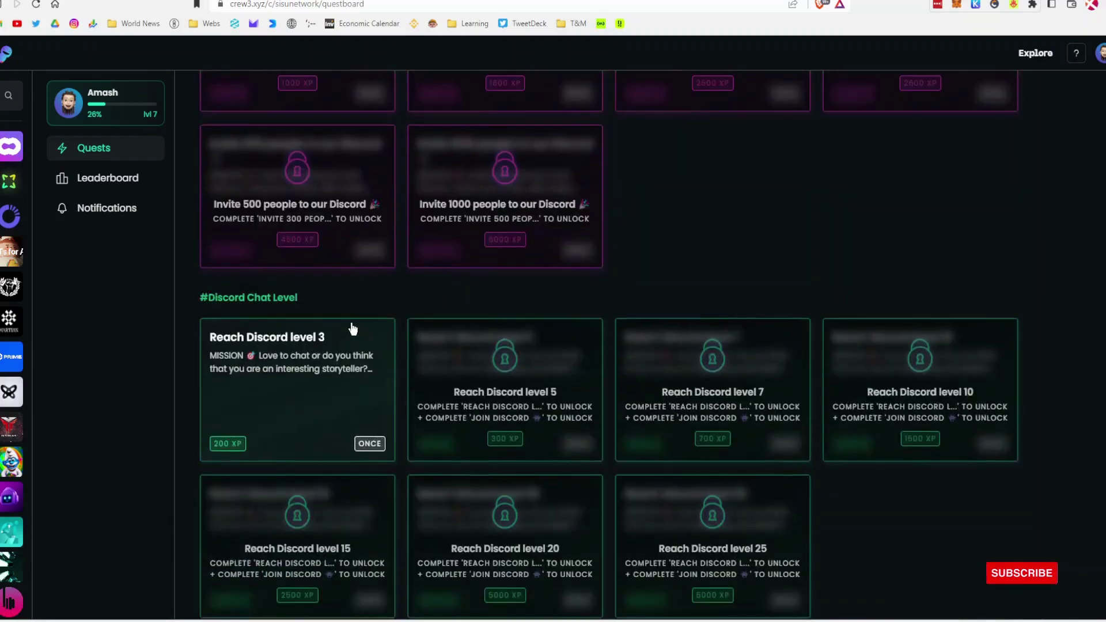
scroll(375, 334, up, 10)
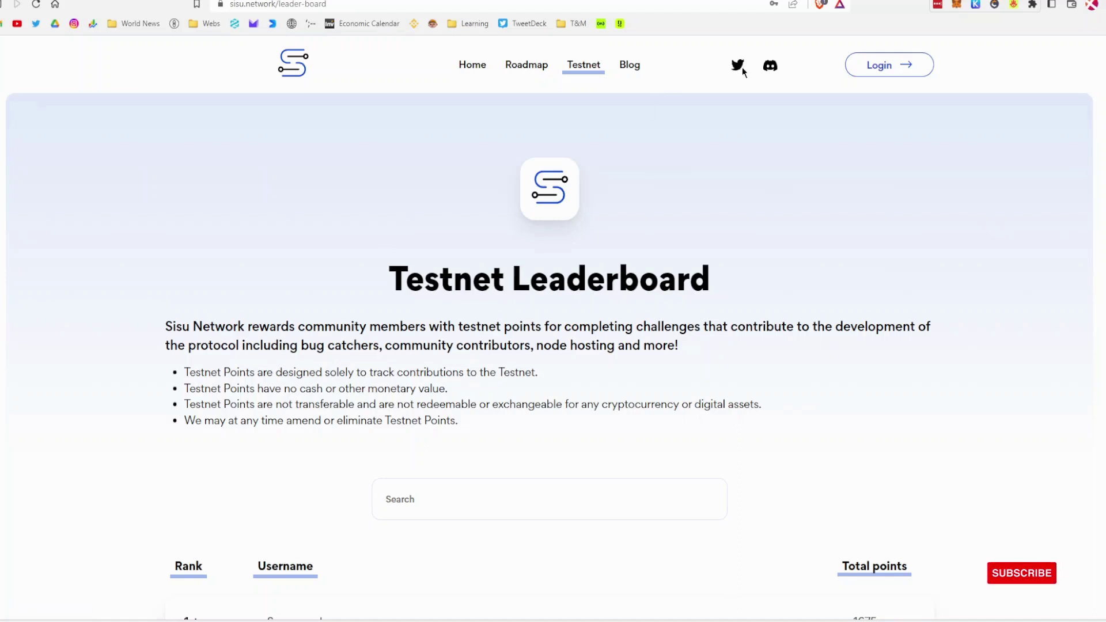
Step: Open Sisu Network's Twitter profile from the site header's Twitter icon
click(740, 67)
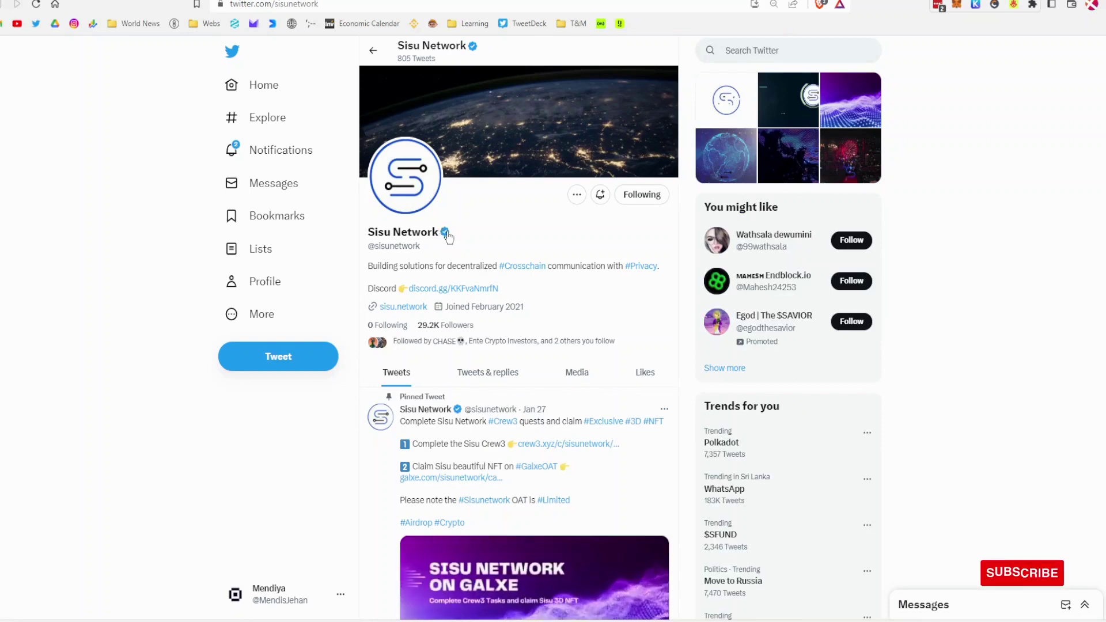
click(271, 598)
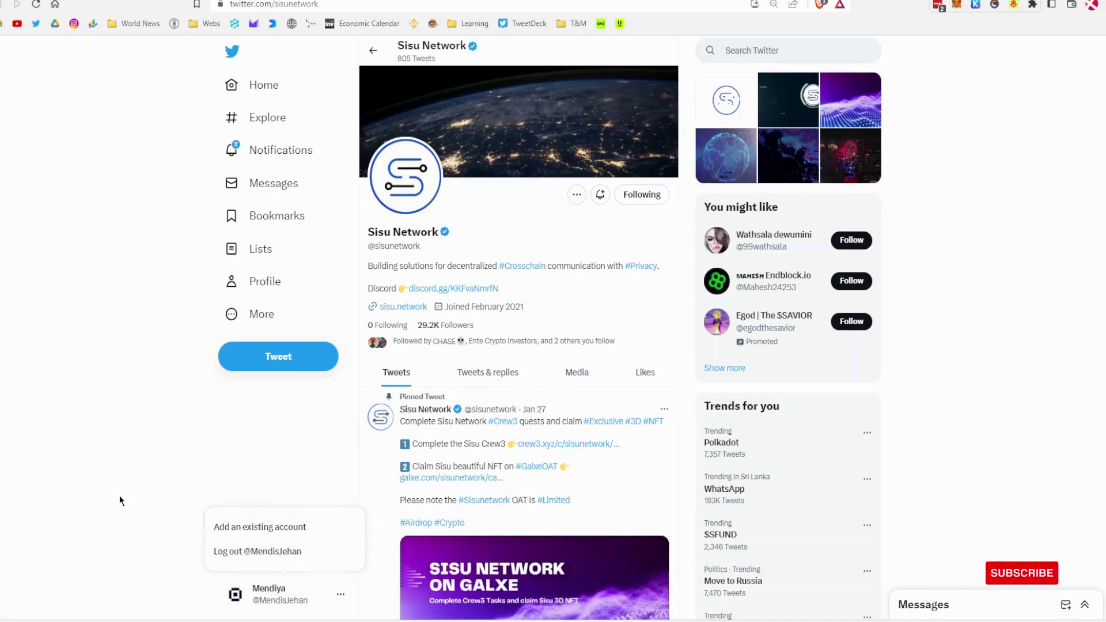